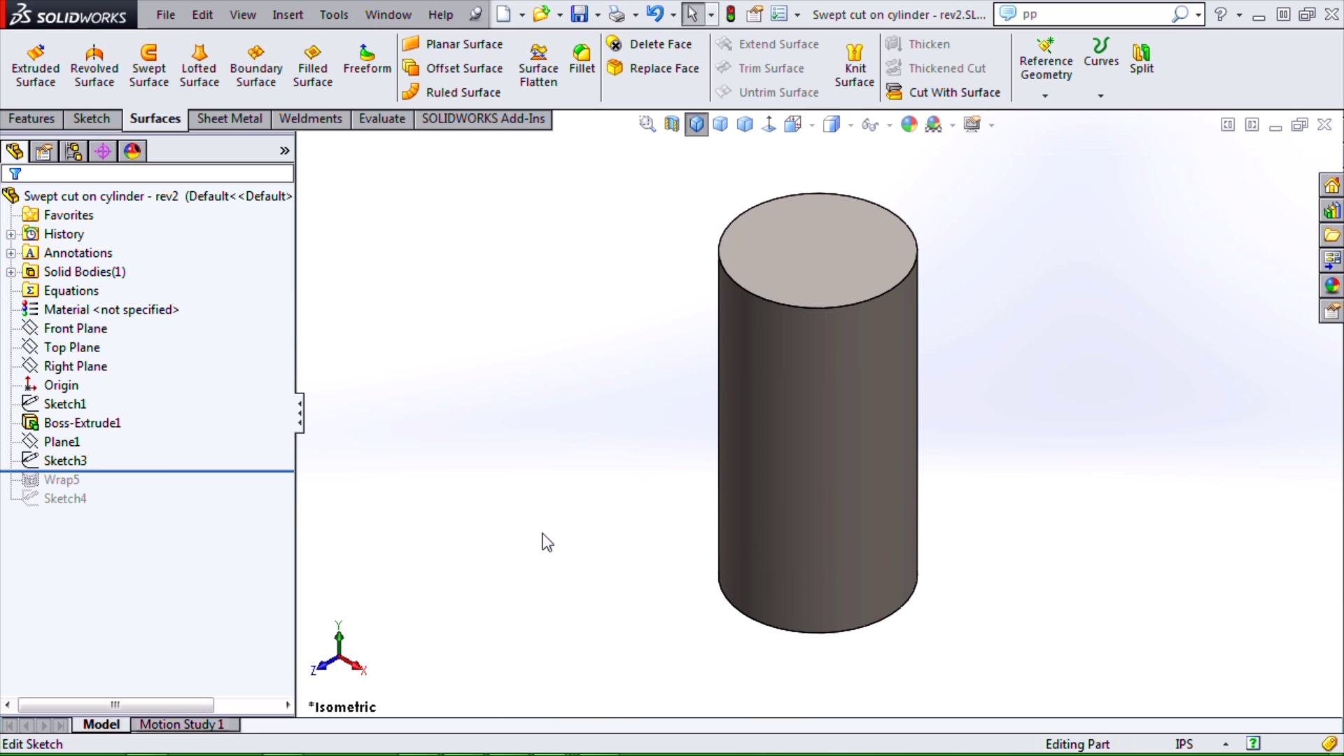
- Open Sketch3, the helical path sketch, for editing
click(61, 442)
mouse_move(364, 520)
middle_down()
mouse_move(363, 481)
mouse_move(329, 426)
mouse_move(350, 490)
mouse_move(346, 444)
middle_up()
ctrl+click(32, 463)
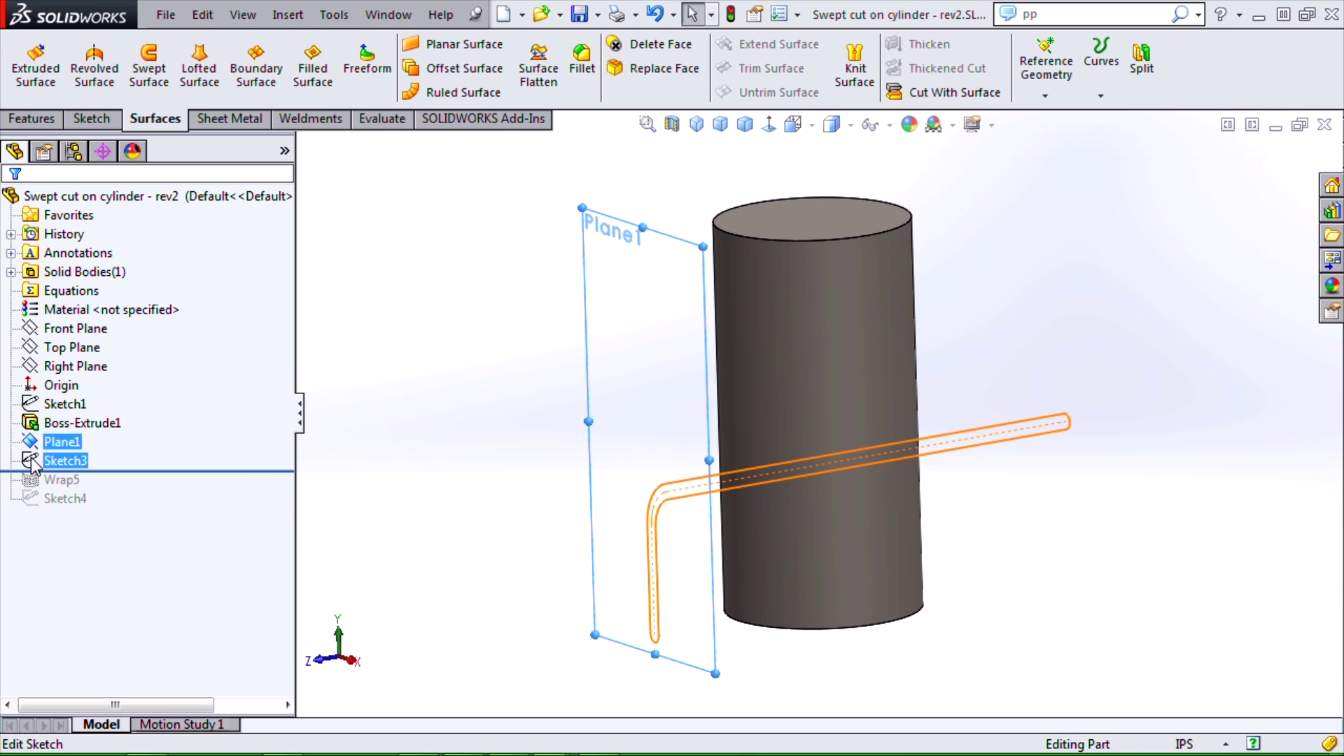
click(33, 463)
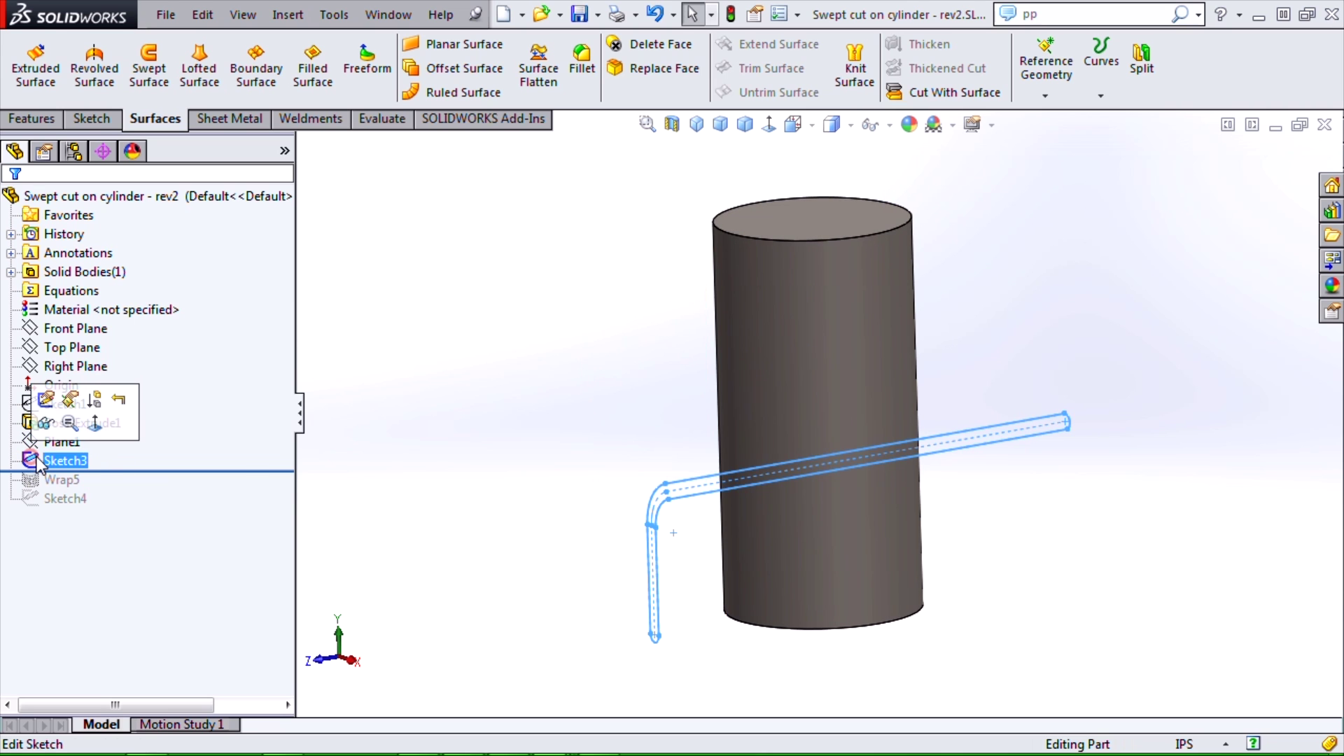
click(63, 398)
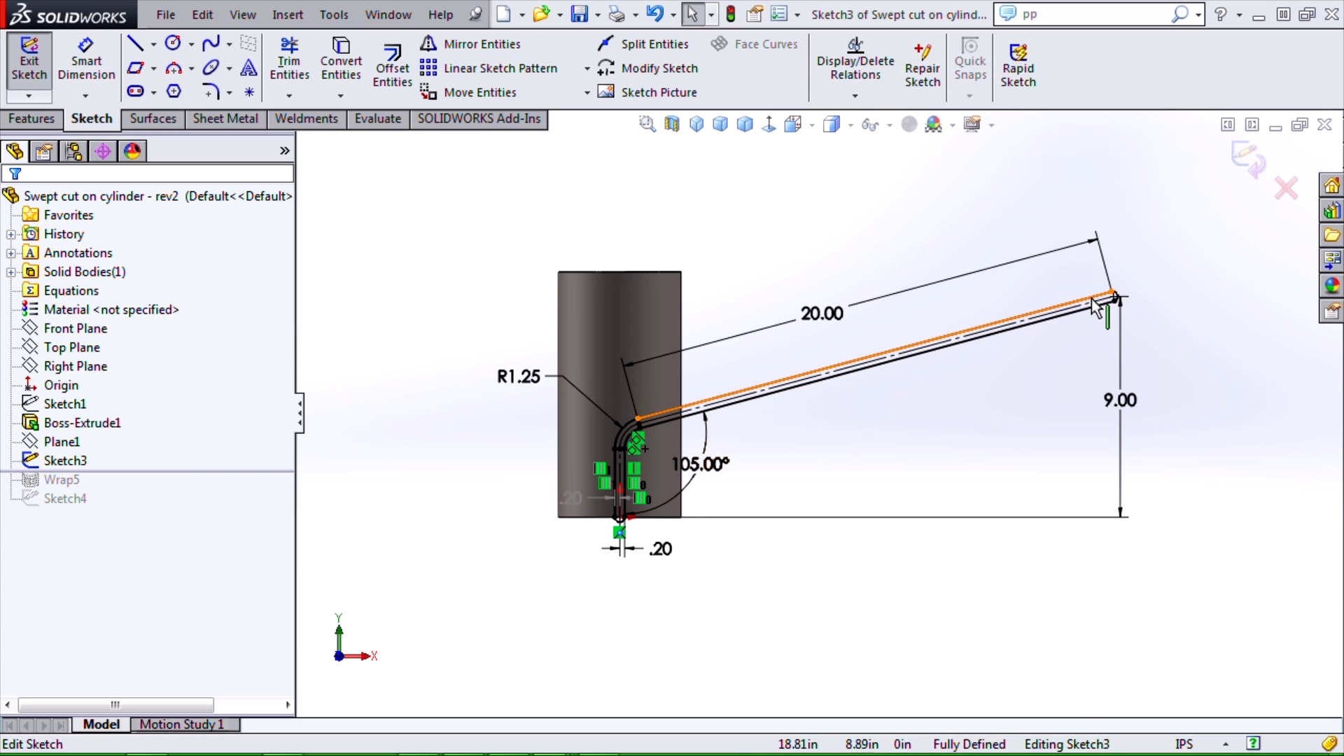
- Start an offset on the path, then leave Sketch3 without changes
scroll(670, 435, down, 1)
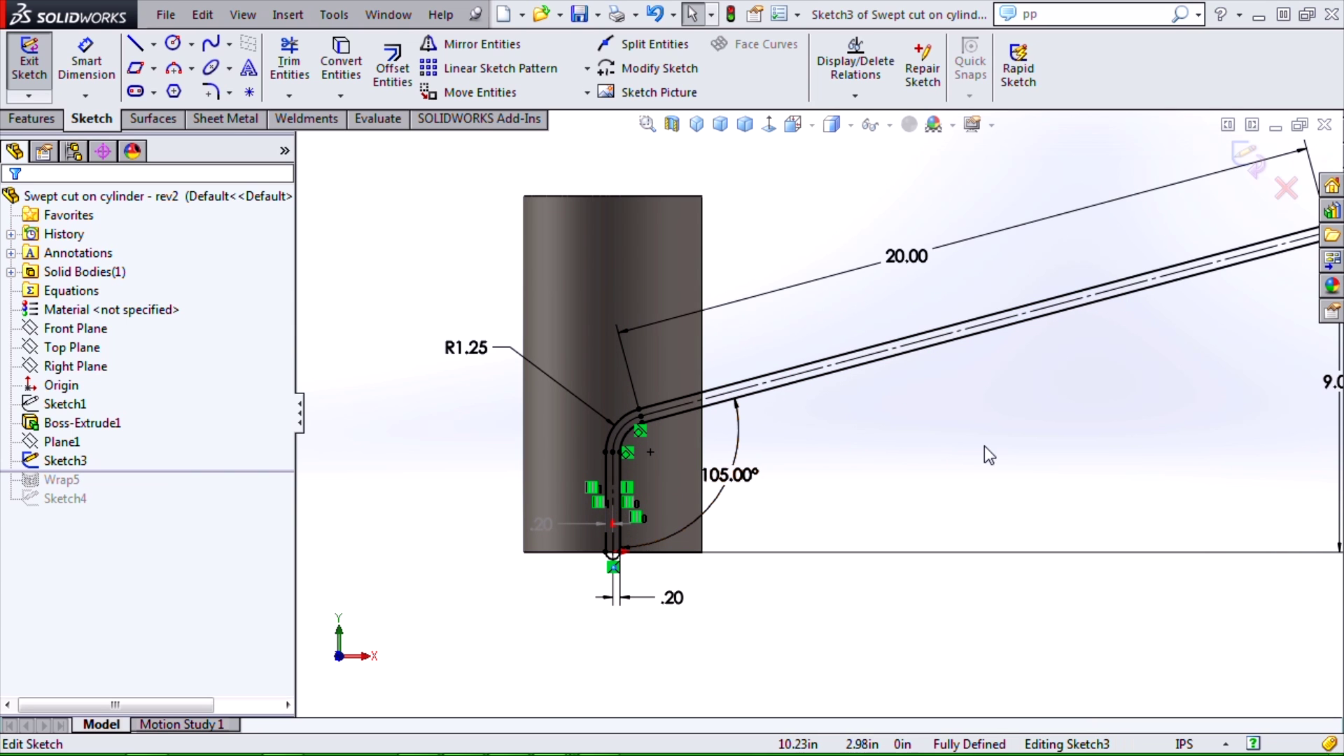
scroll(918, 460, down, 2)
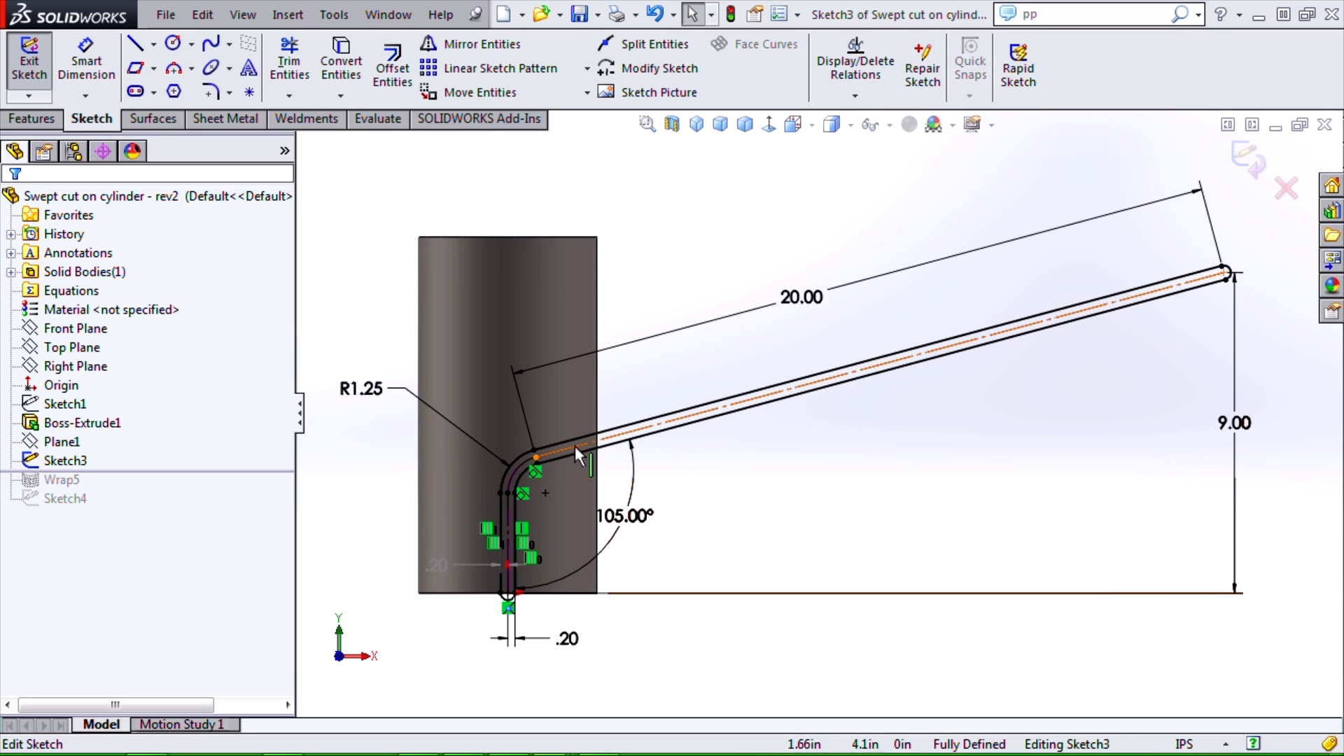
click(408, 88)
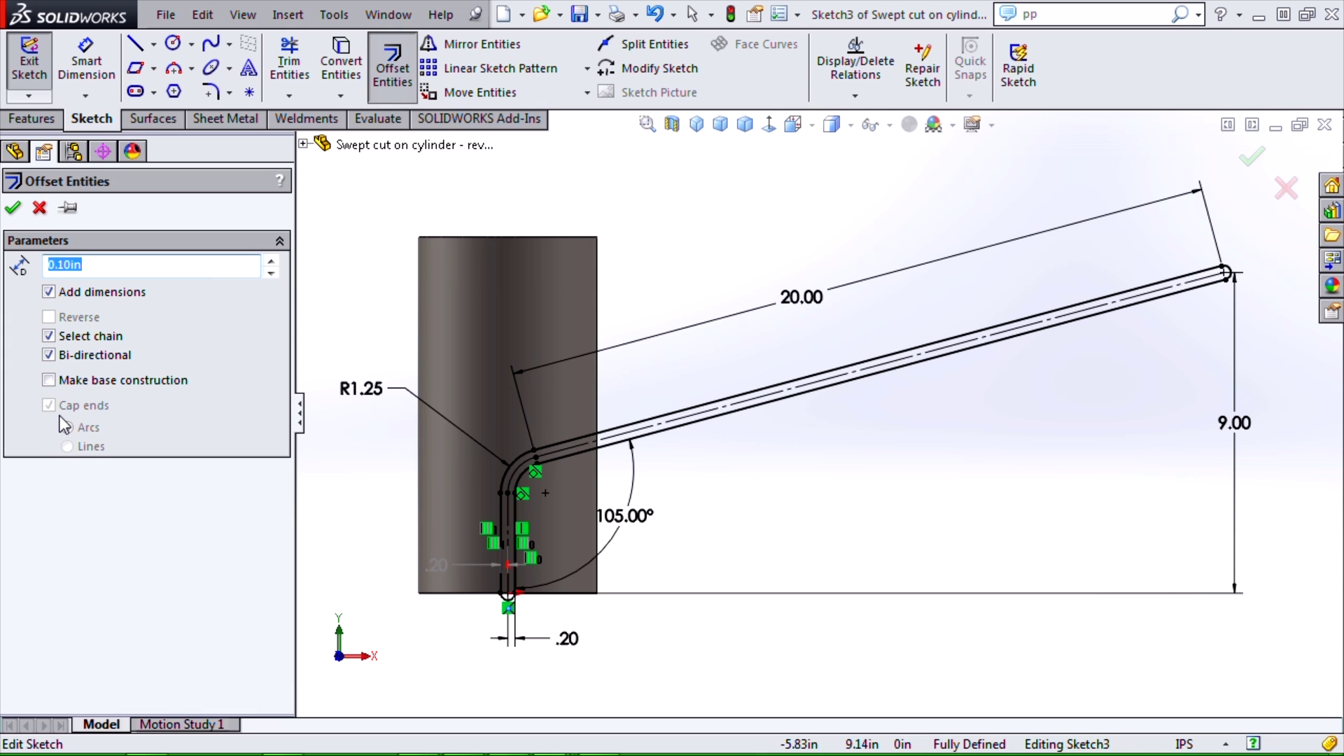
click(39, 207)
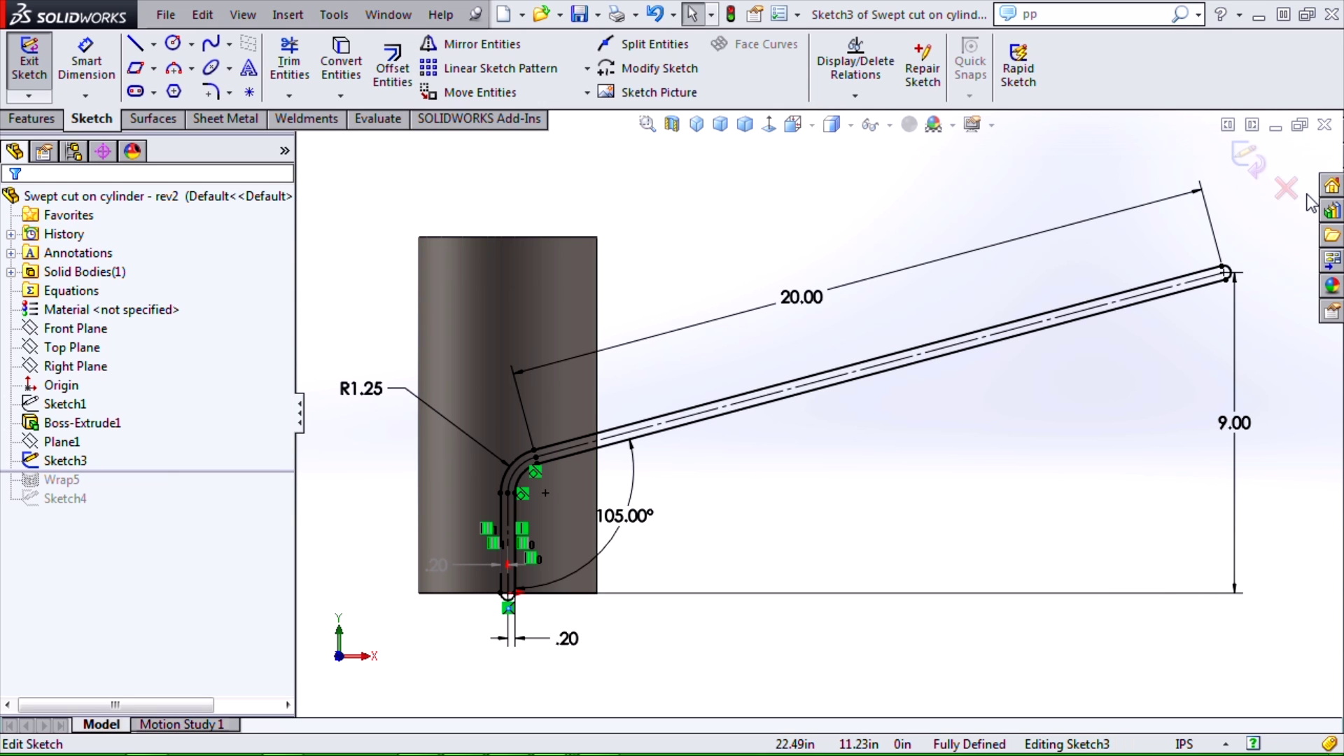
click(1286, 188)
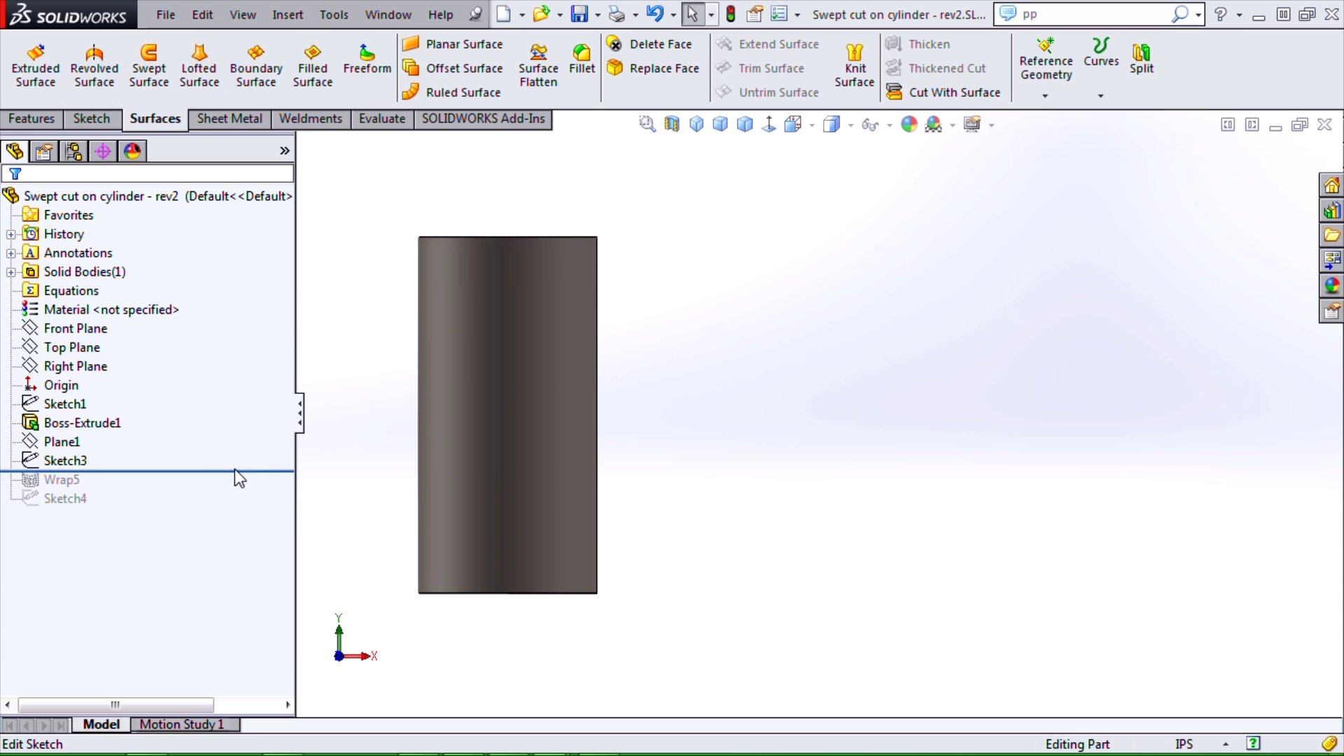
- Roll forward to include Wrap5, review its settings unchanged, and orbit the cylinder
drag(234, 472, 229, 490)
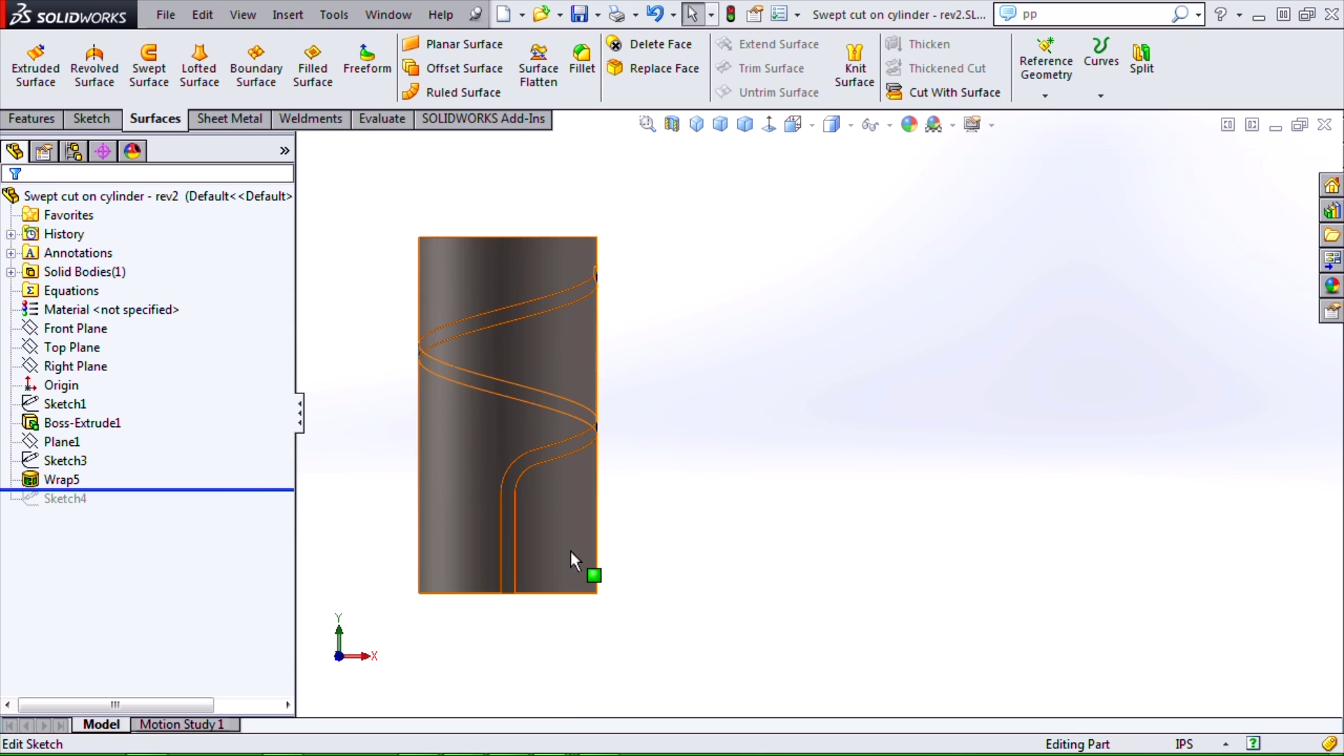
click(42, 480)
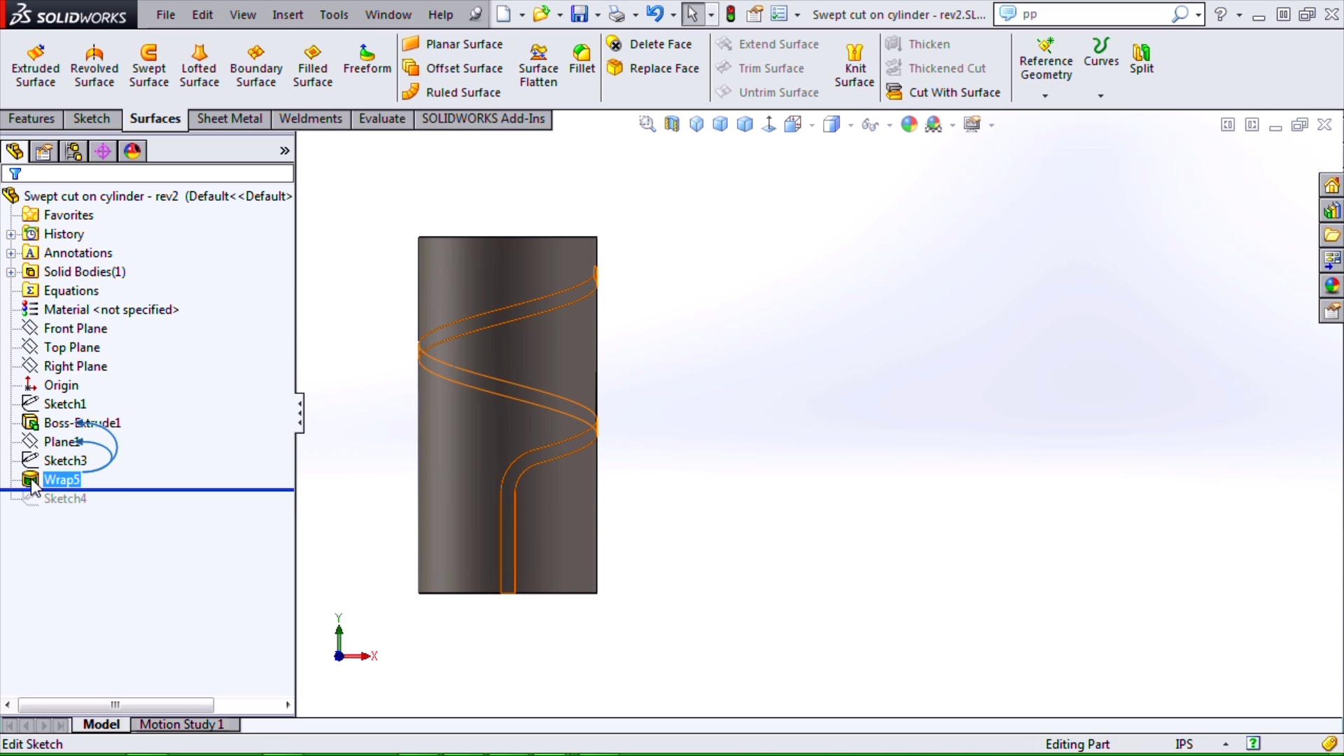
click(47, 420)
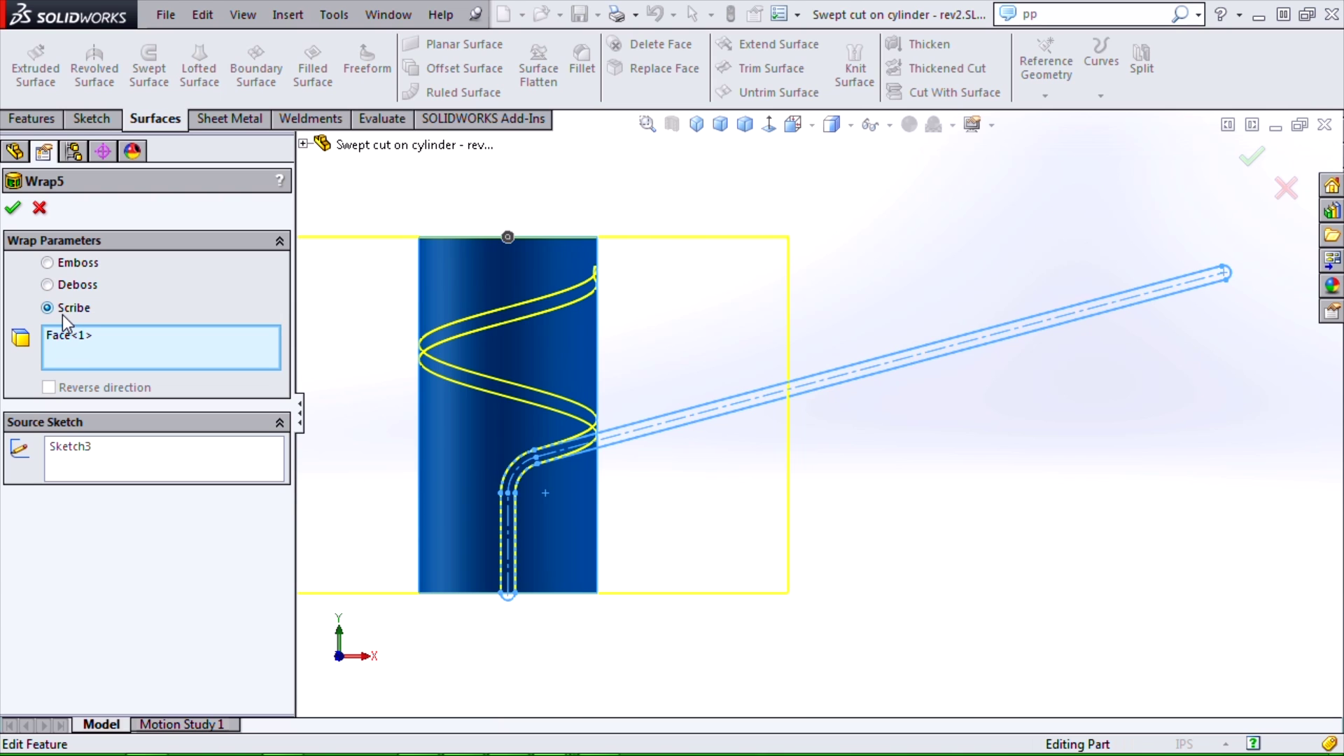
click(37, 210)
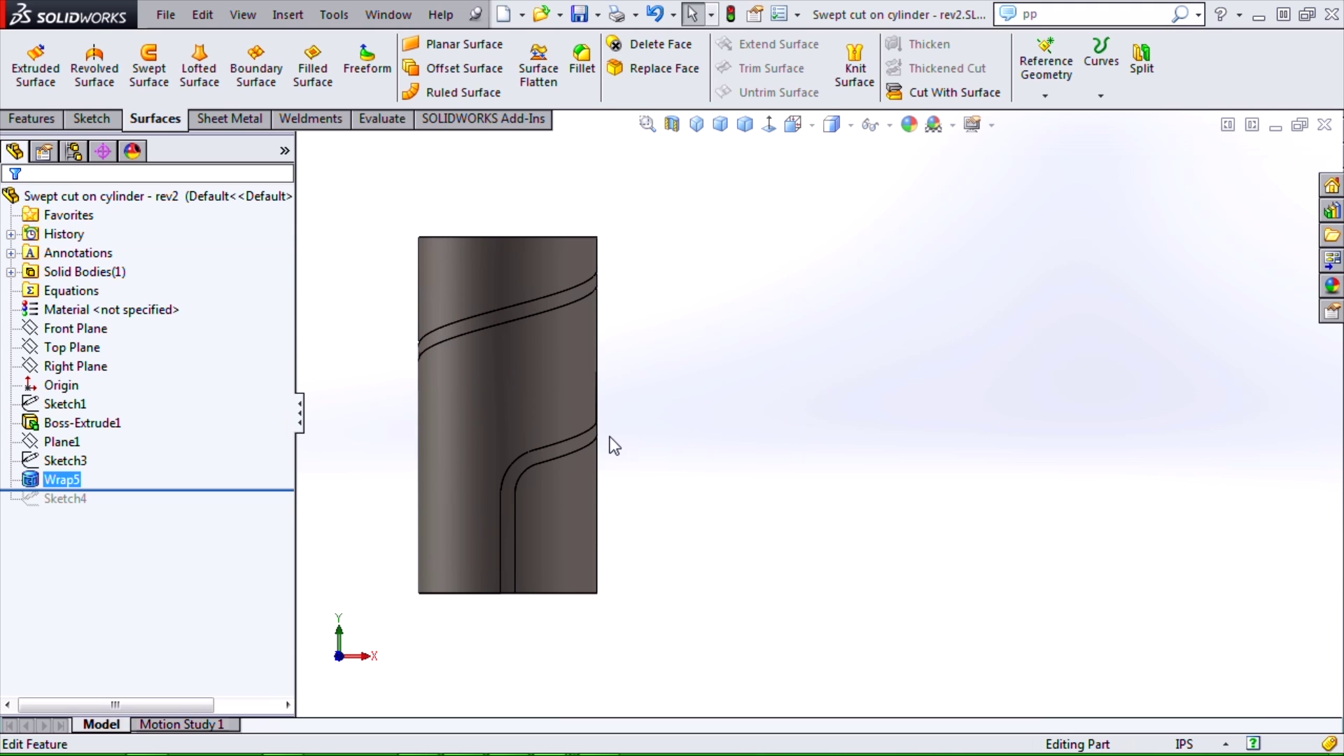
click(568, 448)
middle_drag(763, 462, 714, 471)
middle_drag(492, 624, 777, 542)
- Roll forward past Sketch4, edit it, and switch to the saved 'profile closeup' view
click(786, 548)
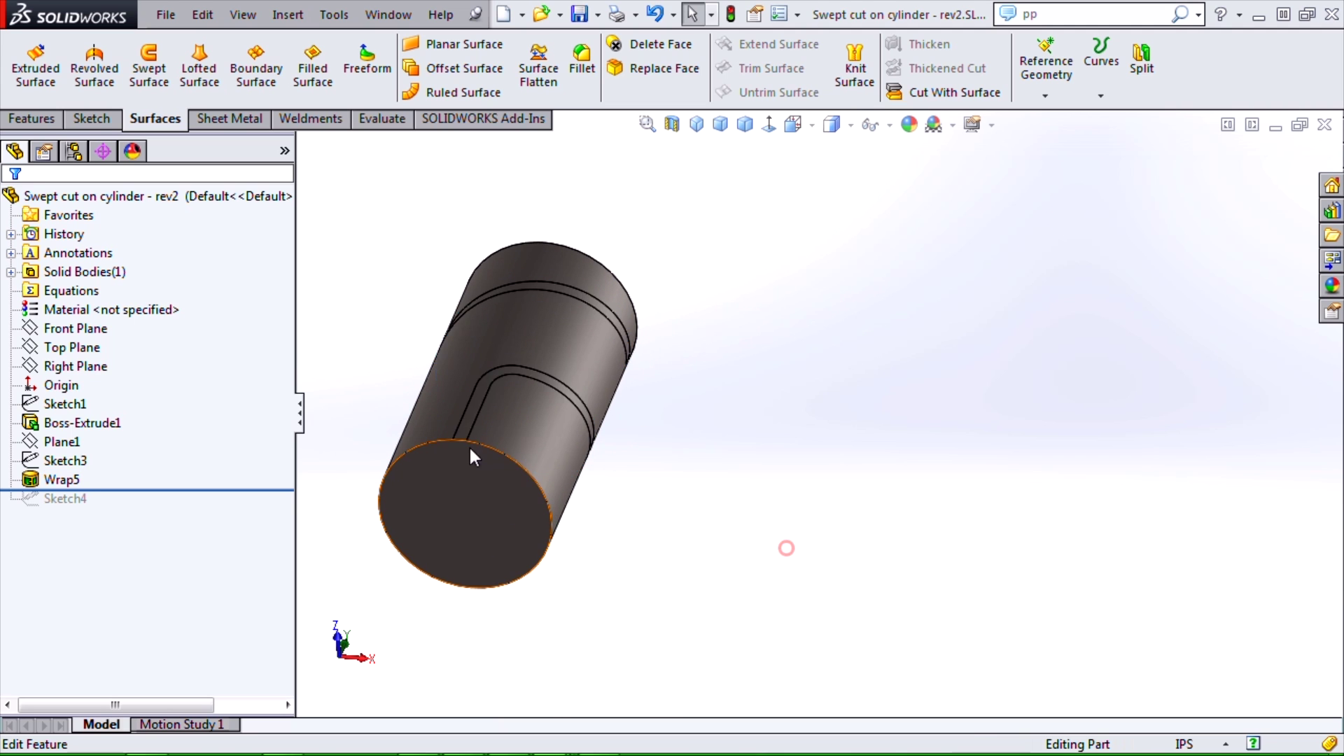
drag(71, 492, 82, 510)
click(42, 499)
click(36, 437)
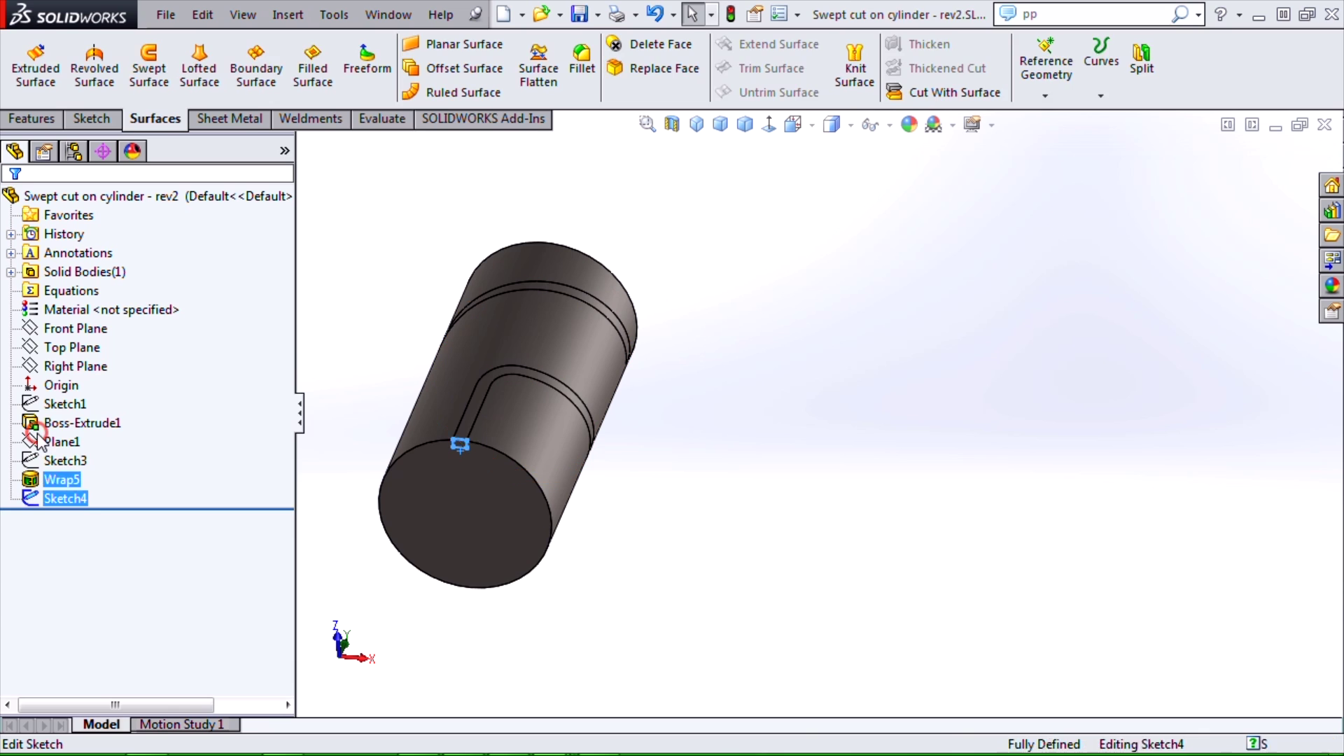
key(space)
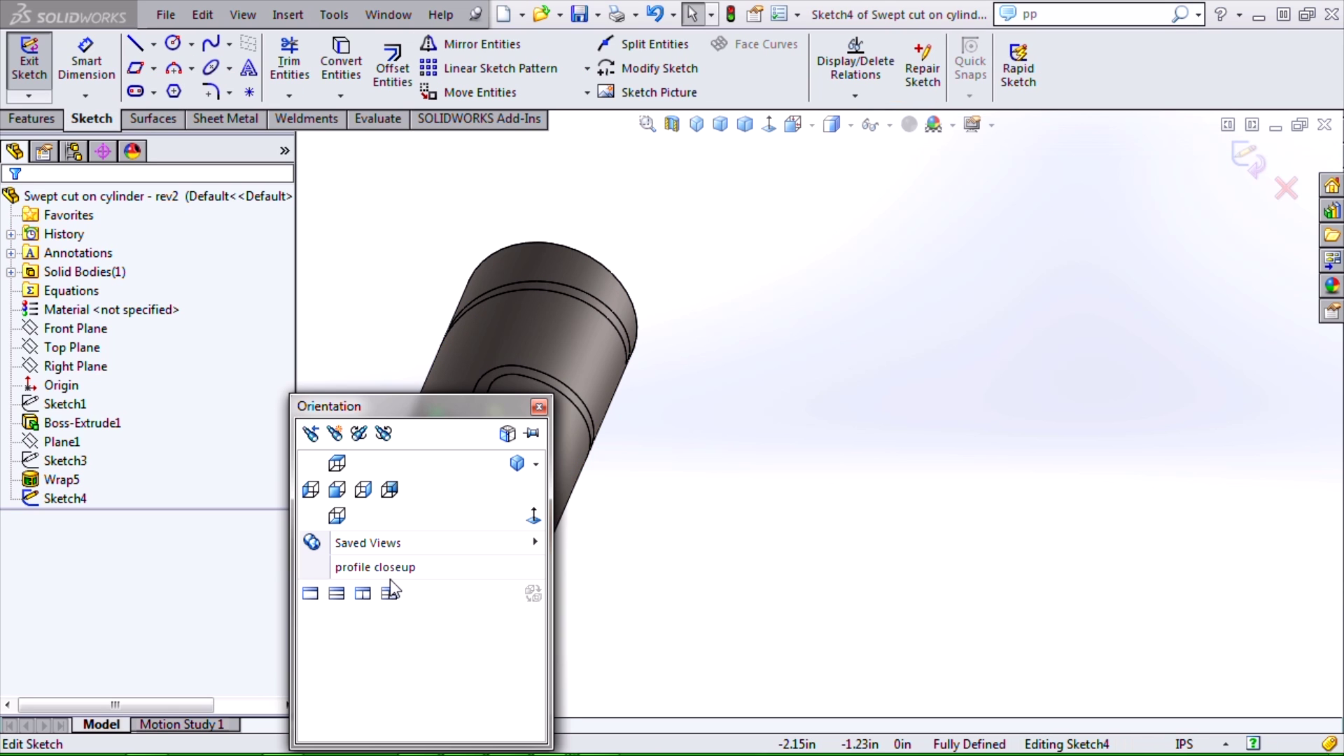
click(389, 575)
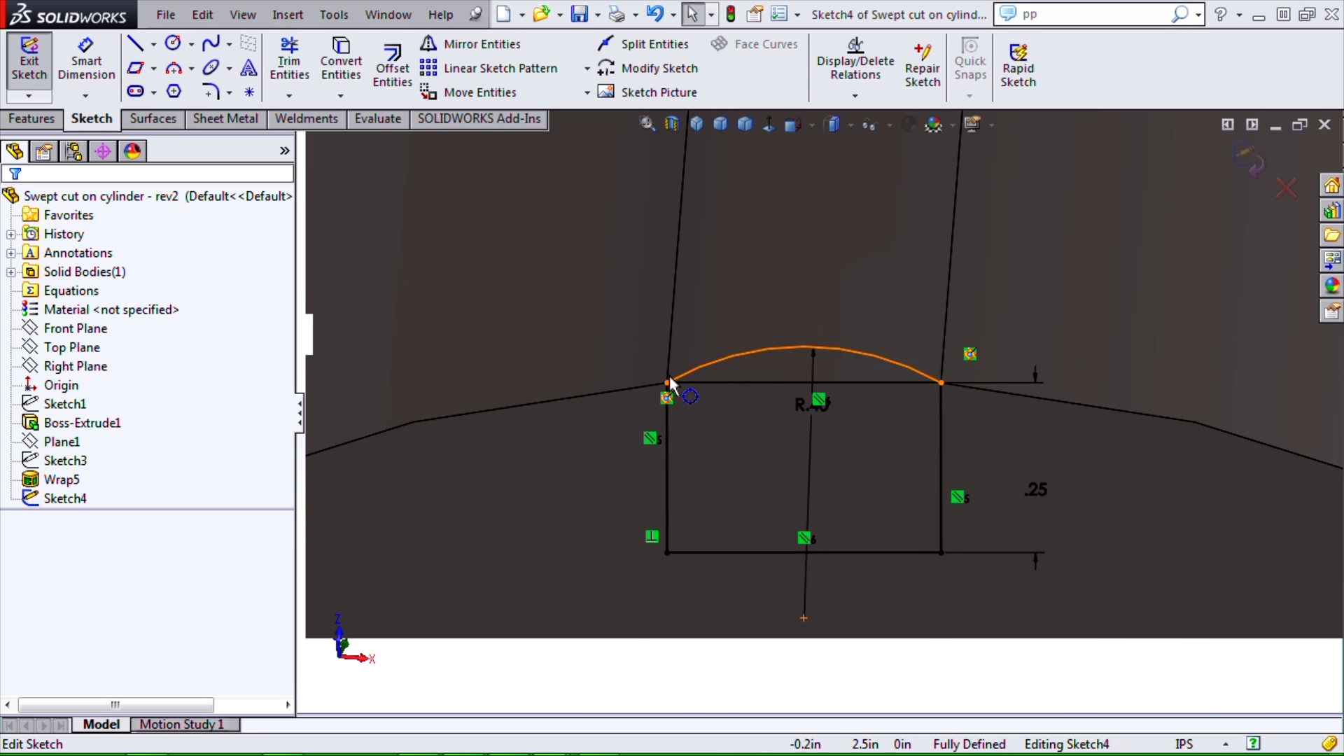
mouse_move(663, 381)
mouse_down()
mouse_move(662, 338)
mouse_move(968, 301)
mouse_move(695, 236)
mouse_move(947, 241)
mouse_move(641, 294)
mouse_move(947, 306)
mouse_move(932, 343)
mouse_up()
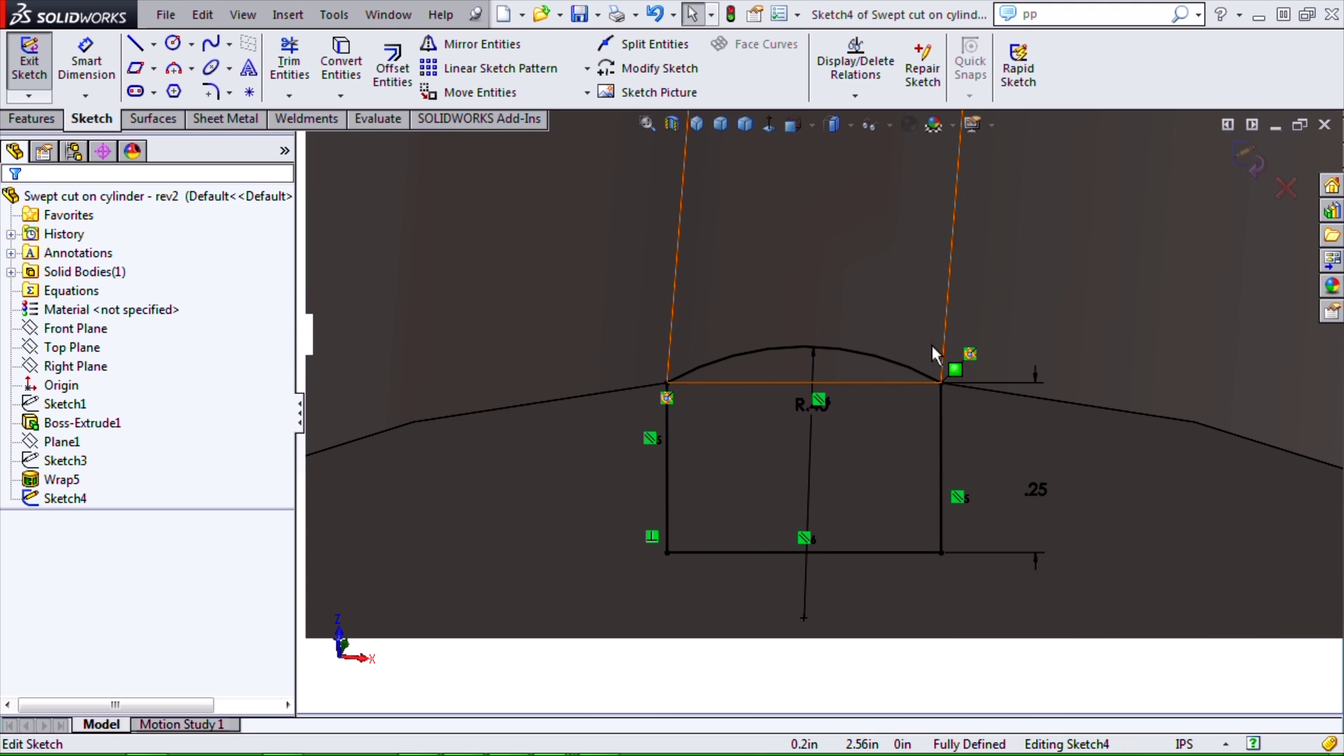
click(650, 536)
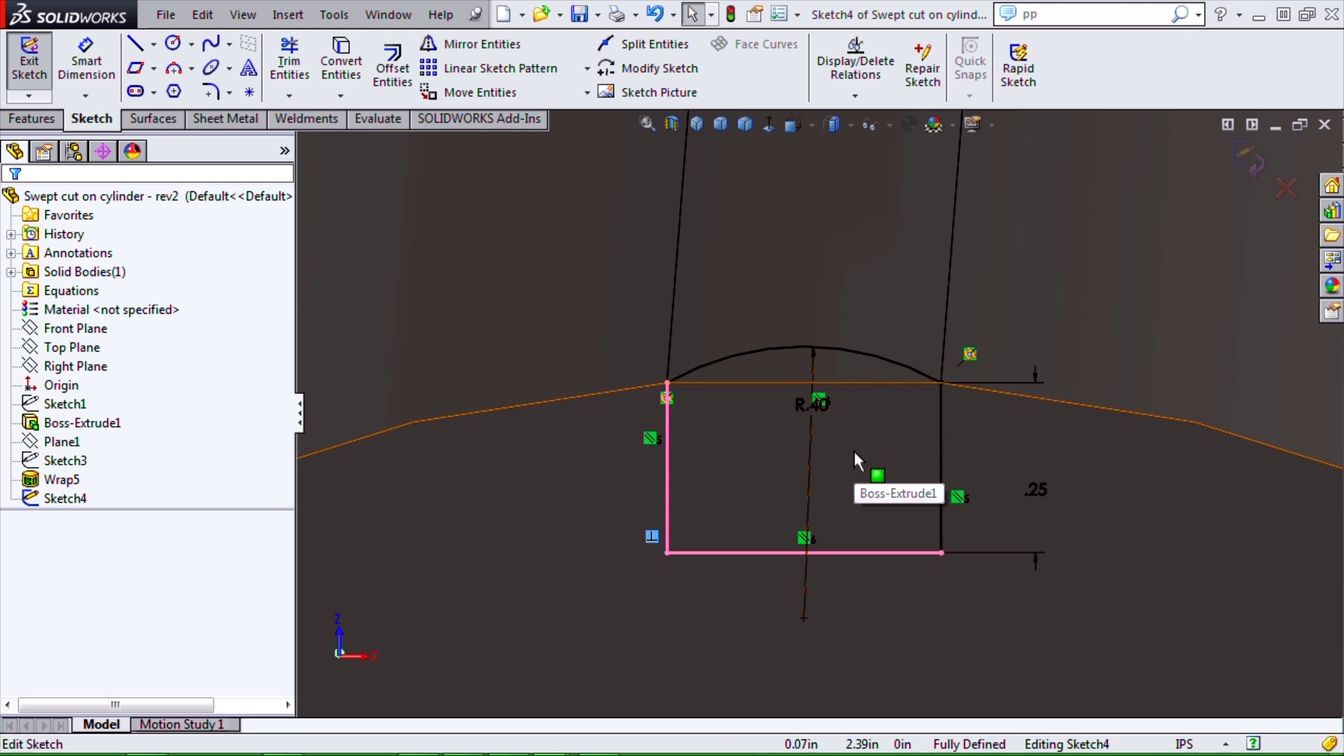
scroll(854, 451, up, 3)
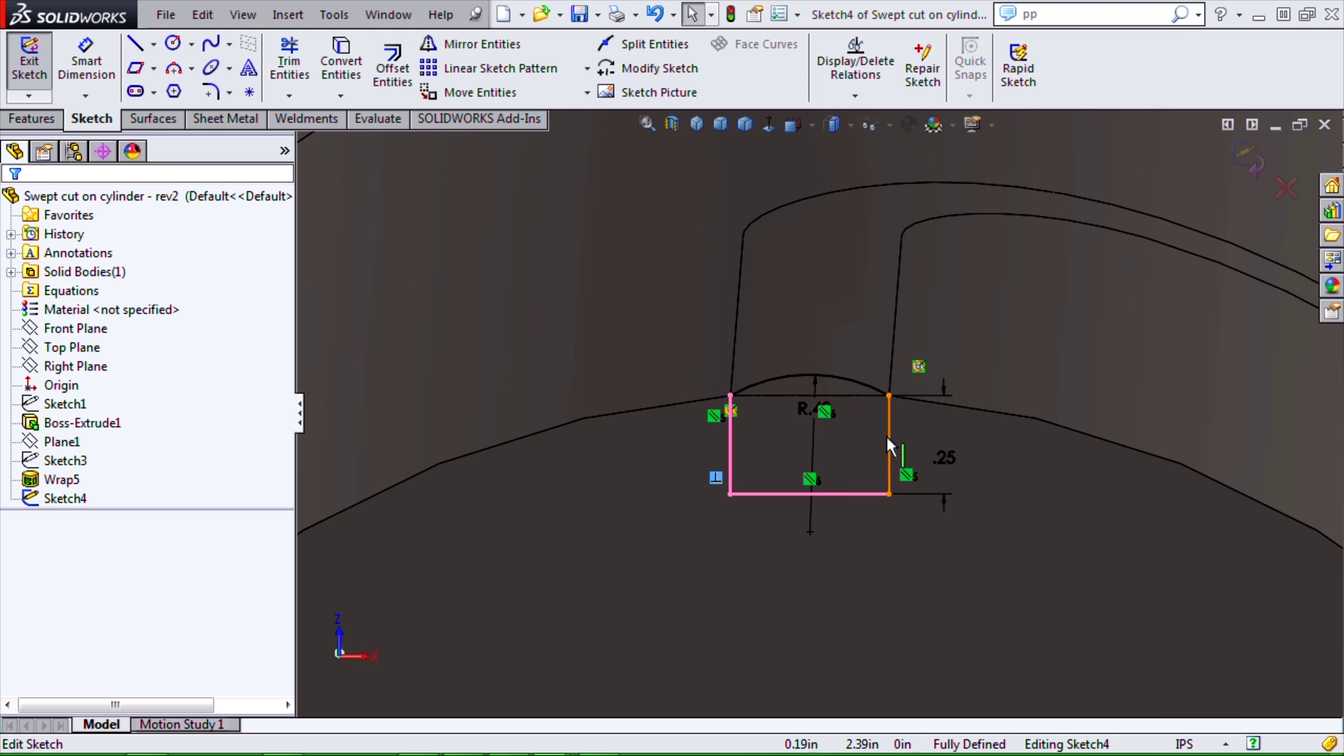
mouse_move(886, 435)
middle_down()
mouse_move(783, 455)
mouse_move(793, 432)
mouse_move(780, 483)
middle_up()
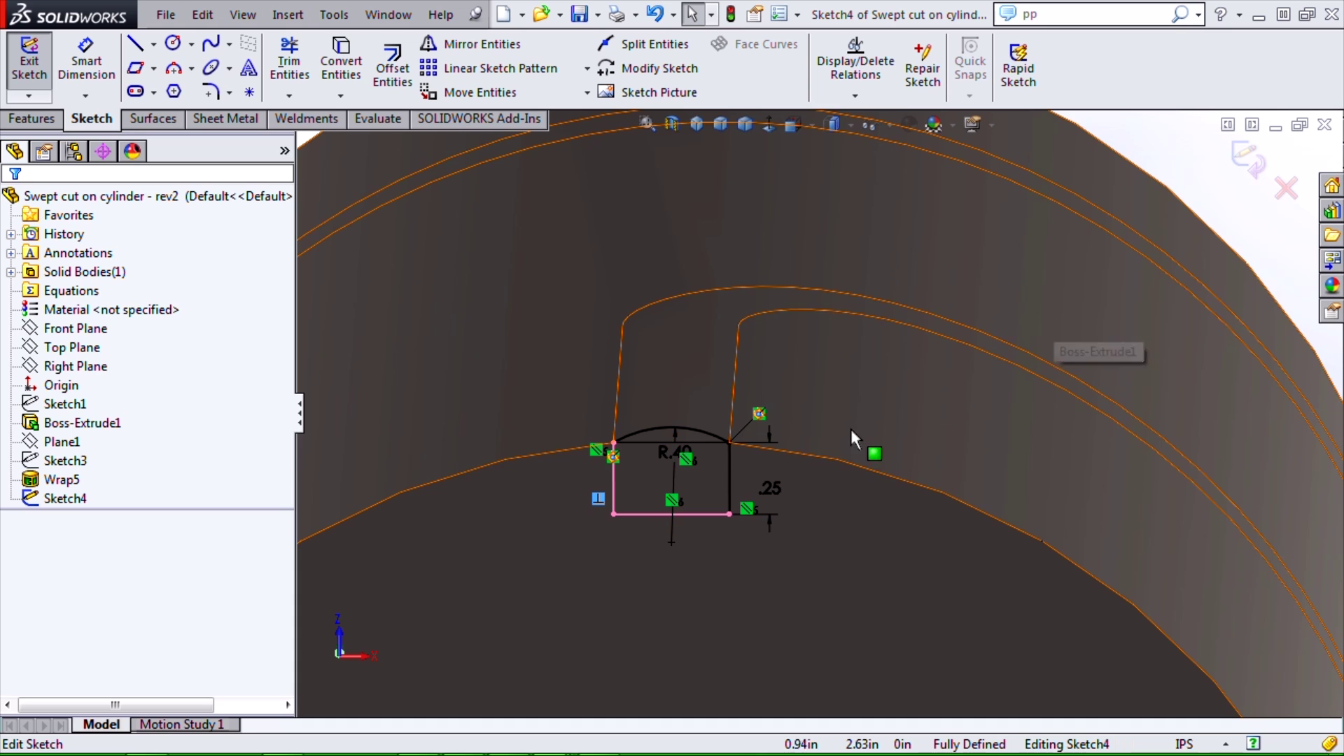
scroll(784, 438, up, 2)
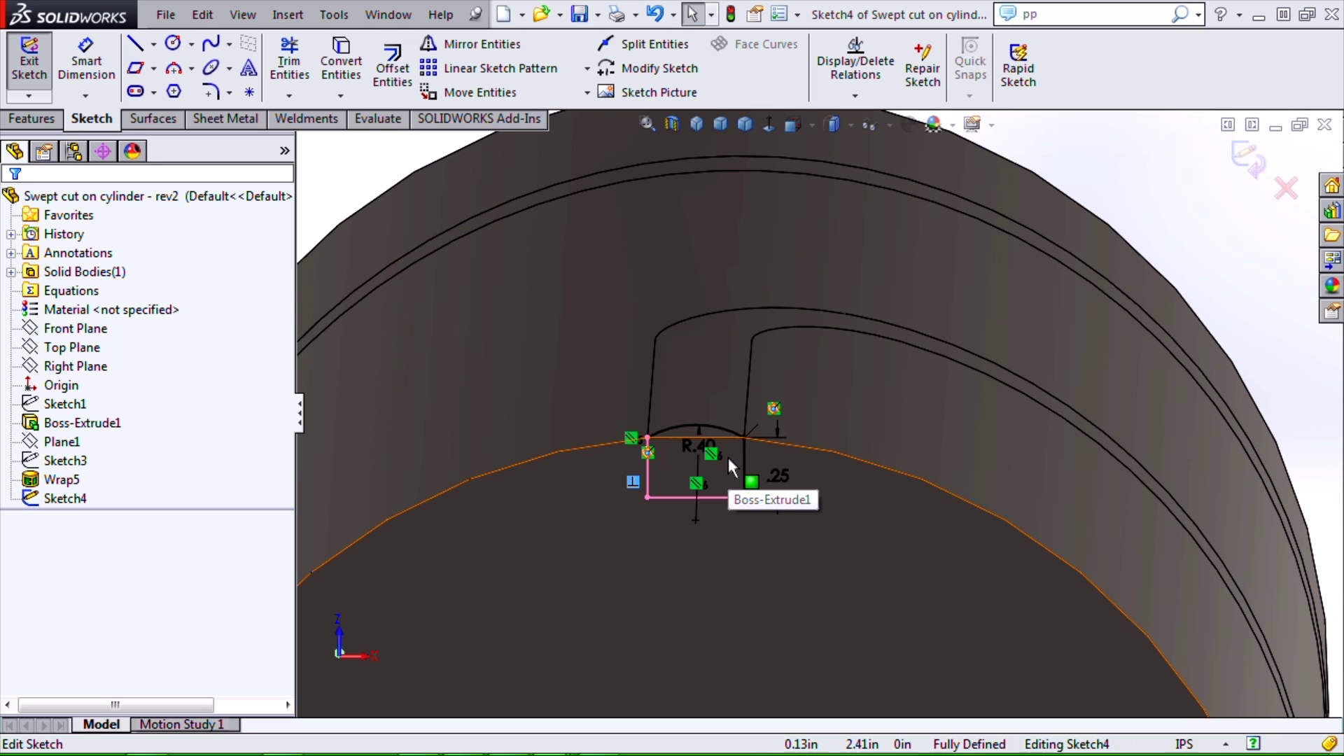
click(1258, 168)
- Start a swept cut with Sketch4 as its profile
mouse_move(615, 409)
middle_down()
mouse_move(744, 399)
mouse_move(746, 479)
middle_up()
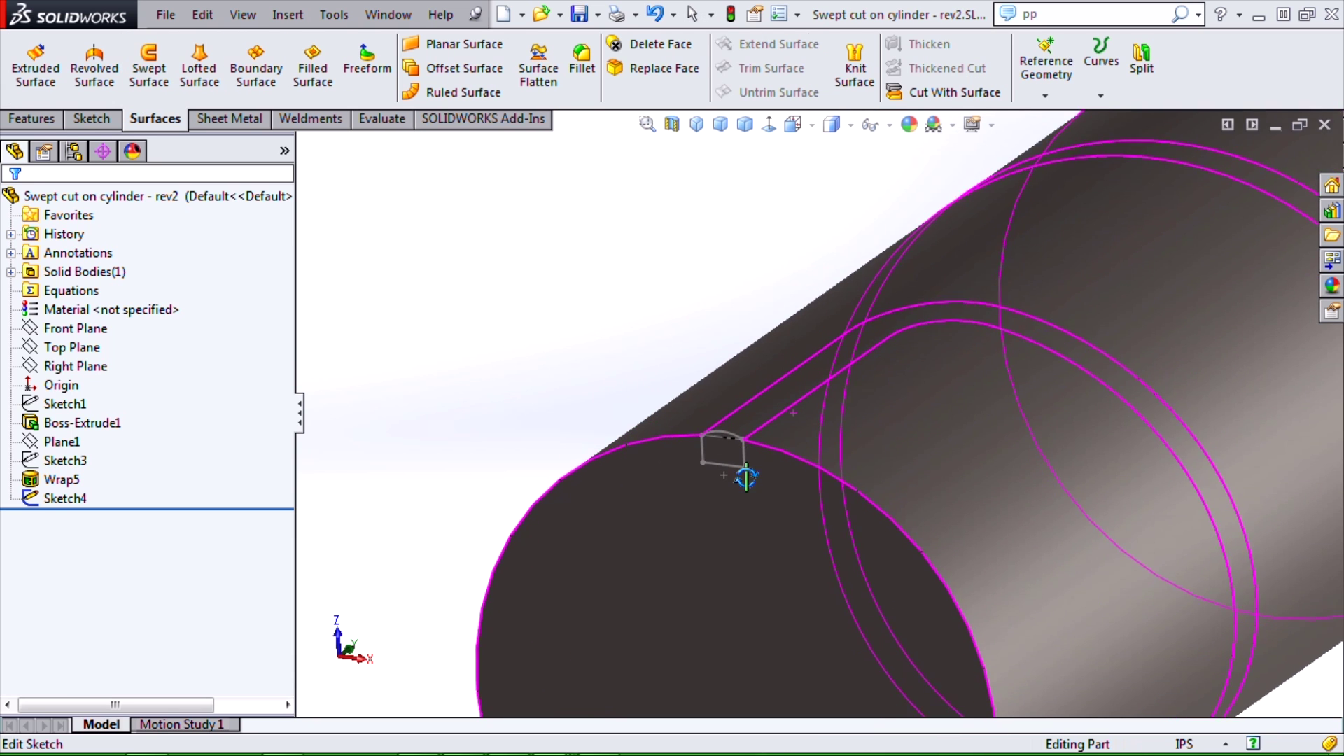
scroll(770, 466, up, 6)
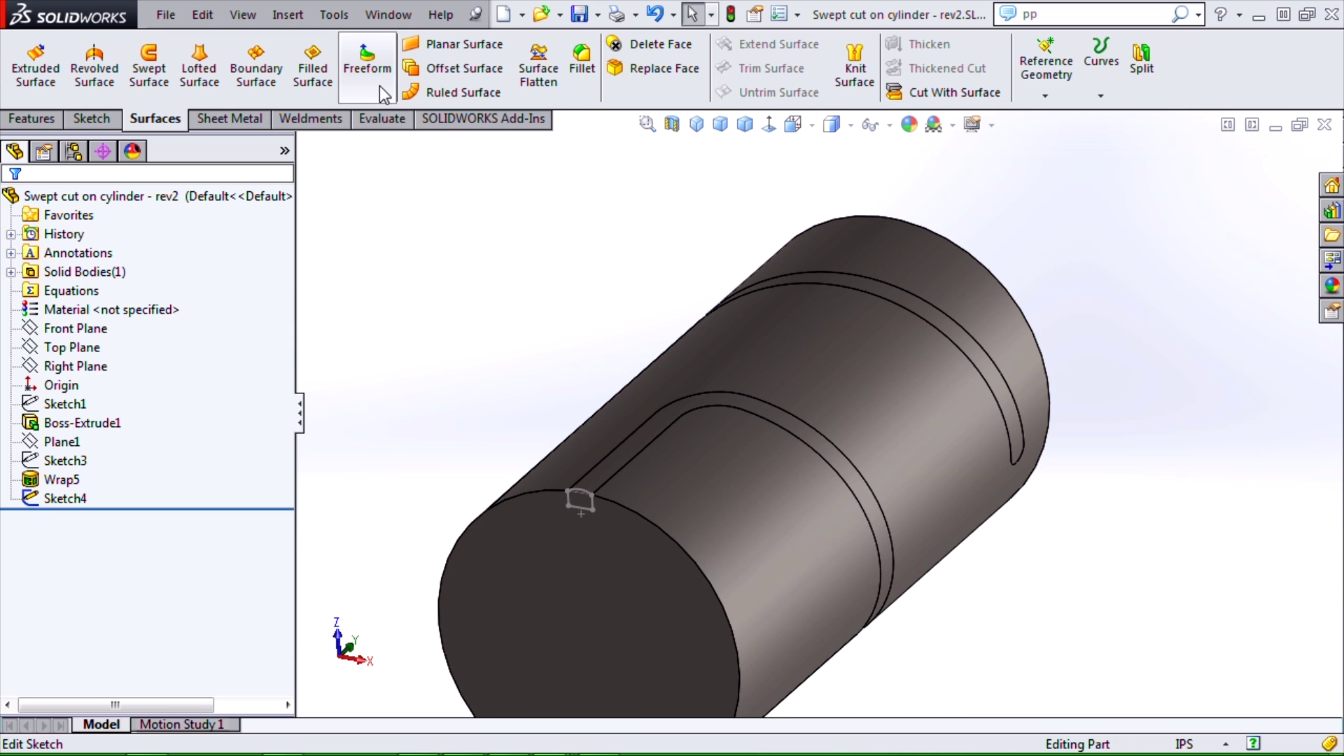
click(44, 120)
click(498, 44)
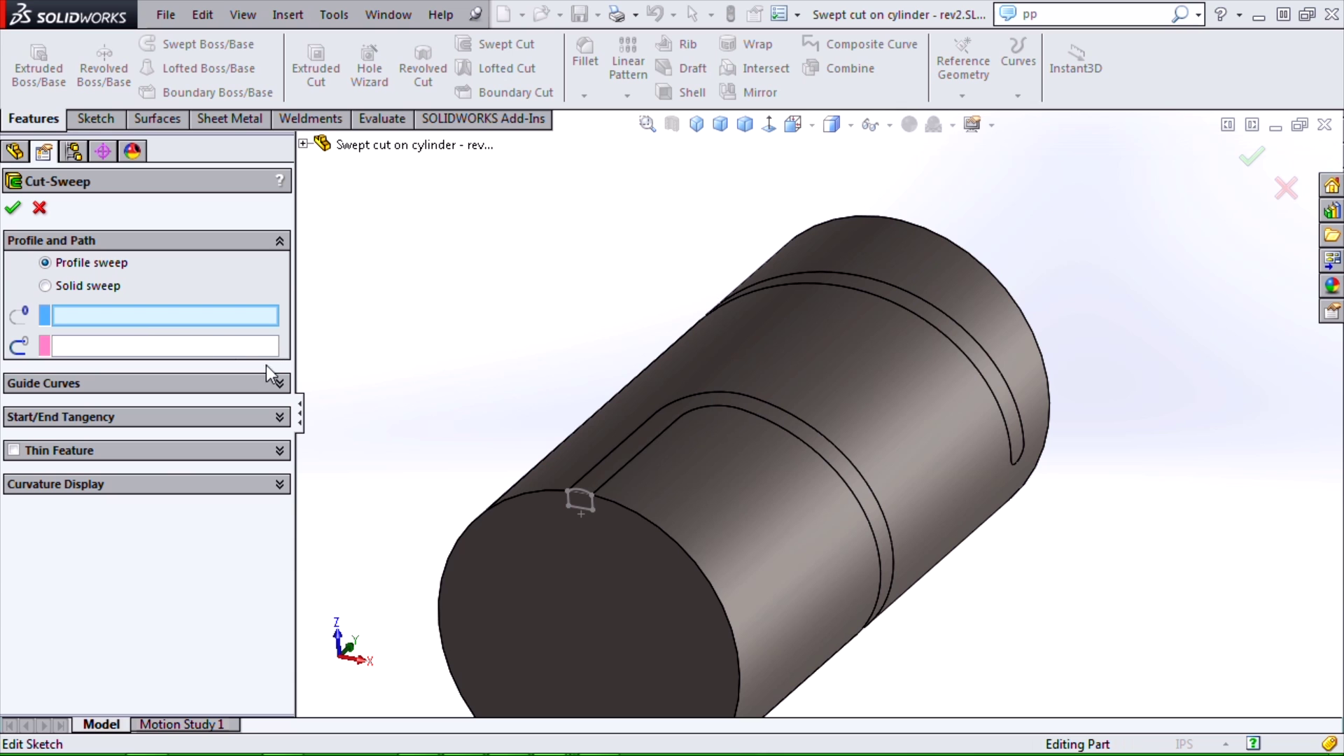
scroll(573, 523, down, 5)
click(619, 474)
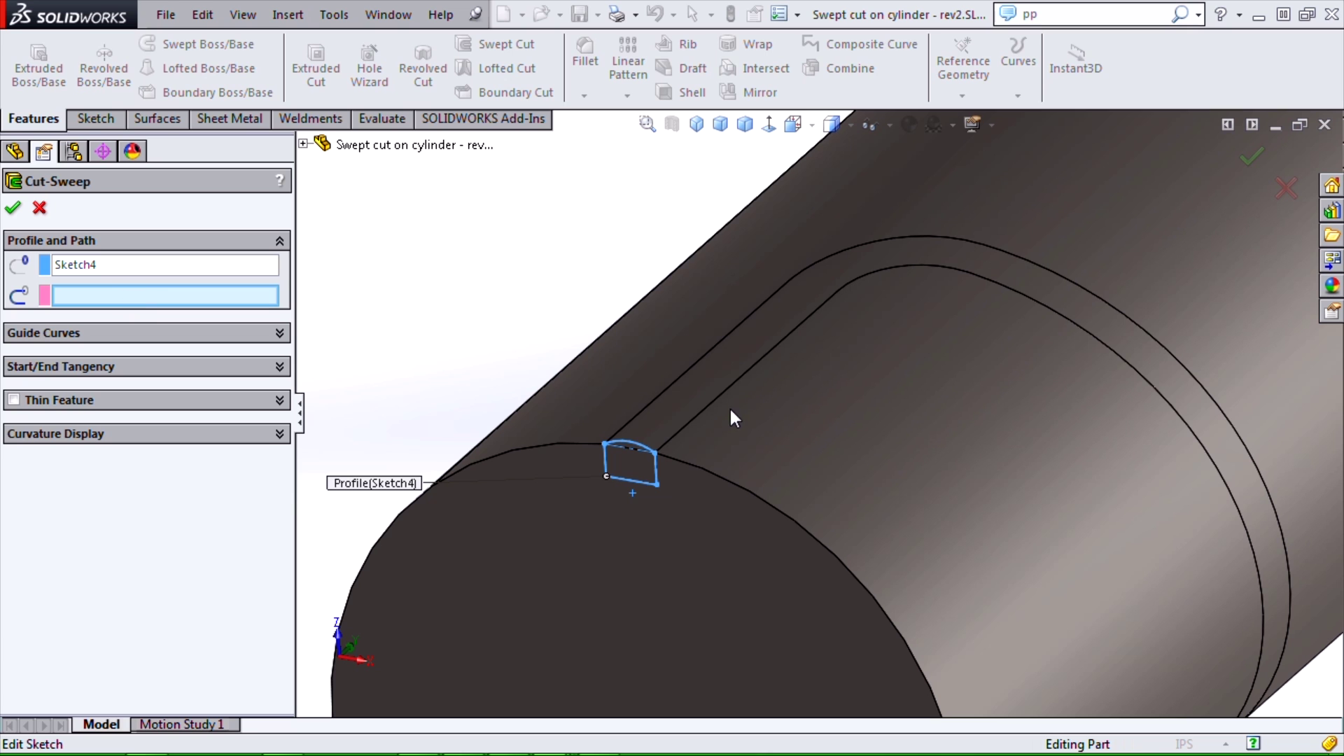
- Group the straight, curved and circular edges with SelectionManager as the sweep path
middle_drag(884, 441, 670, 415)
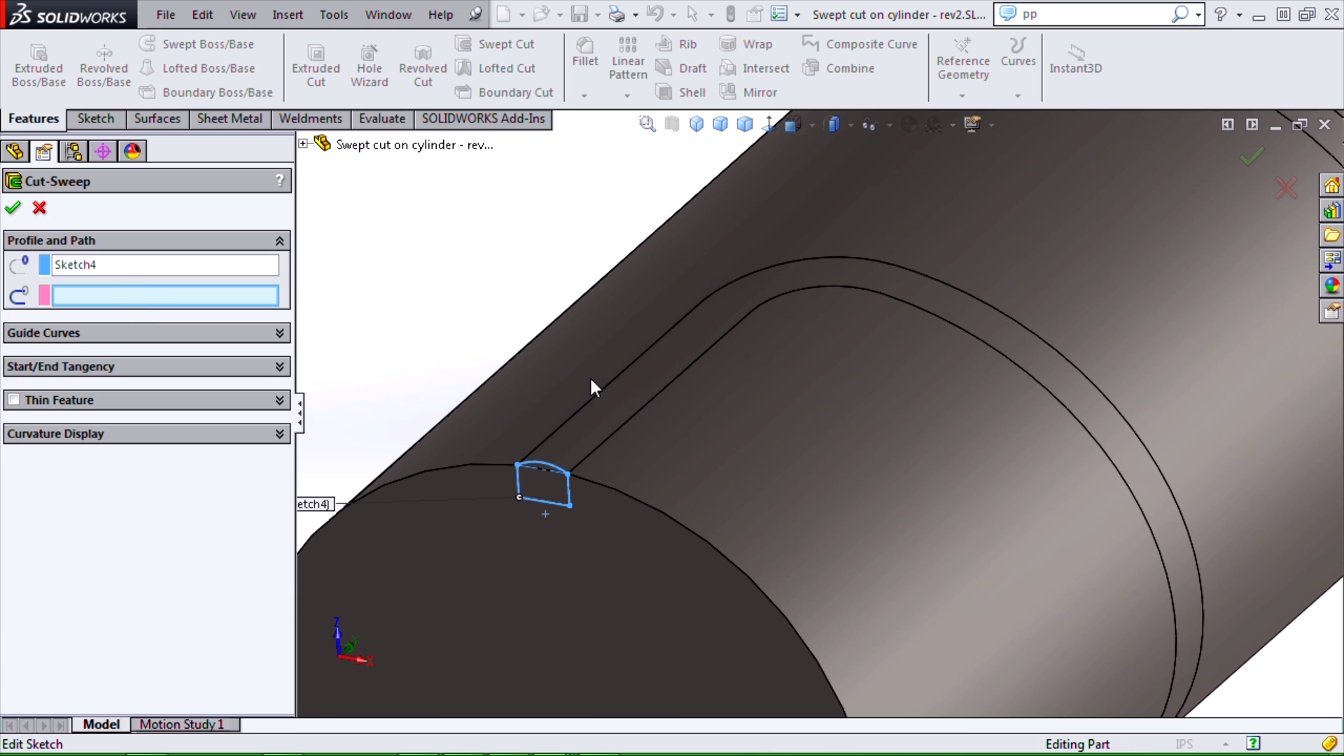
right_click(411, 255)
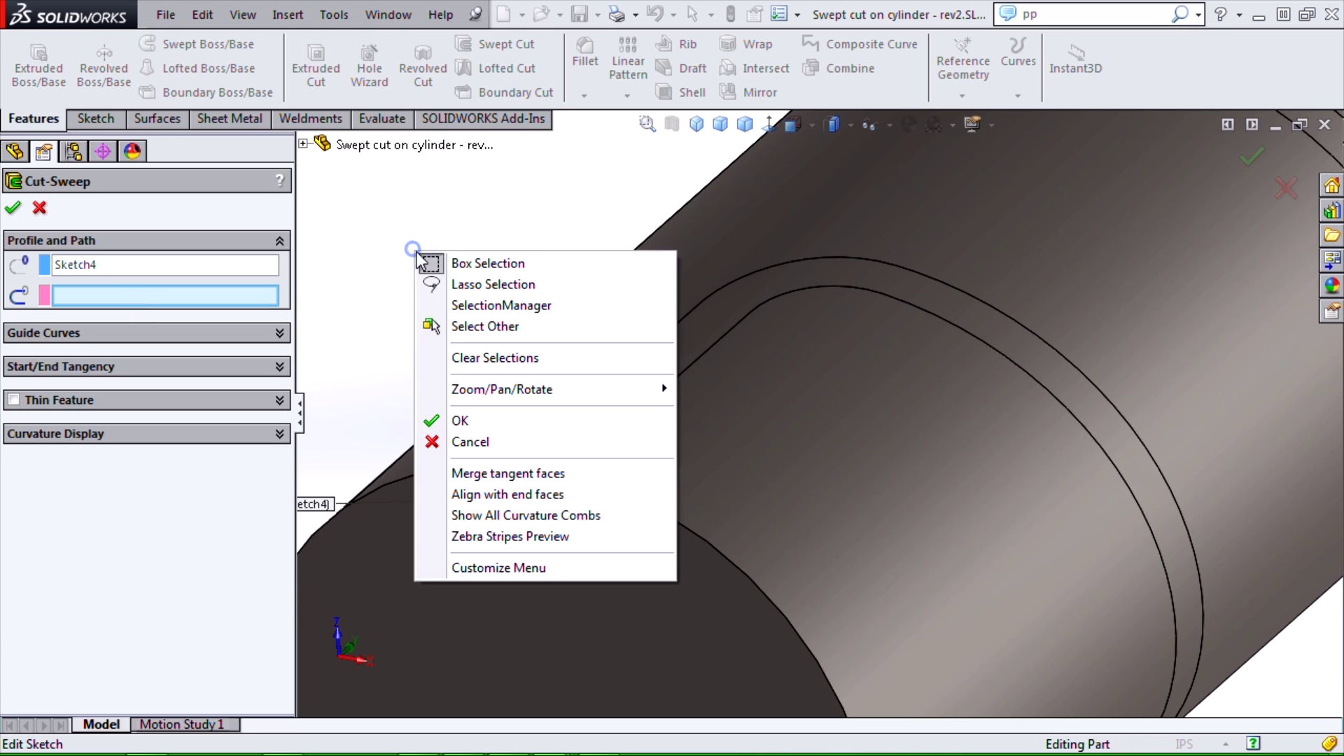
click(511, 301)
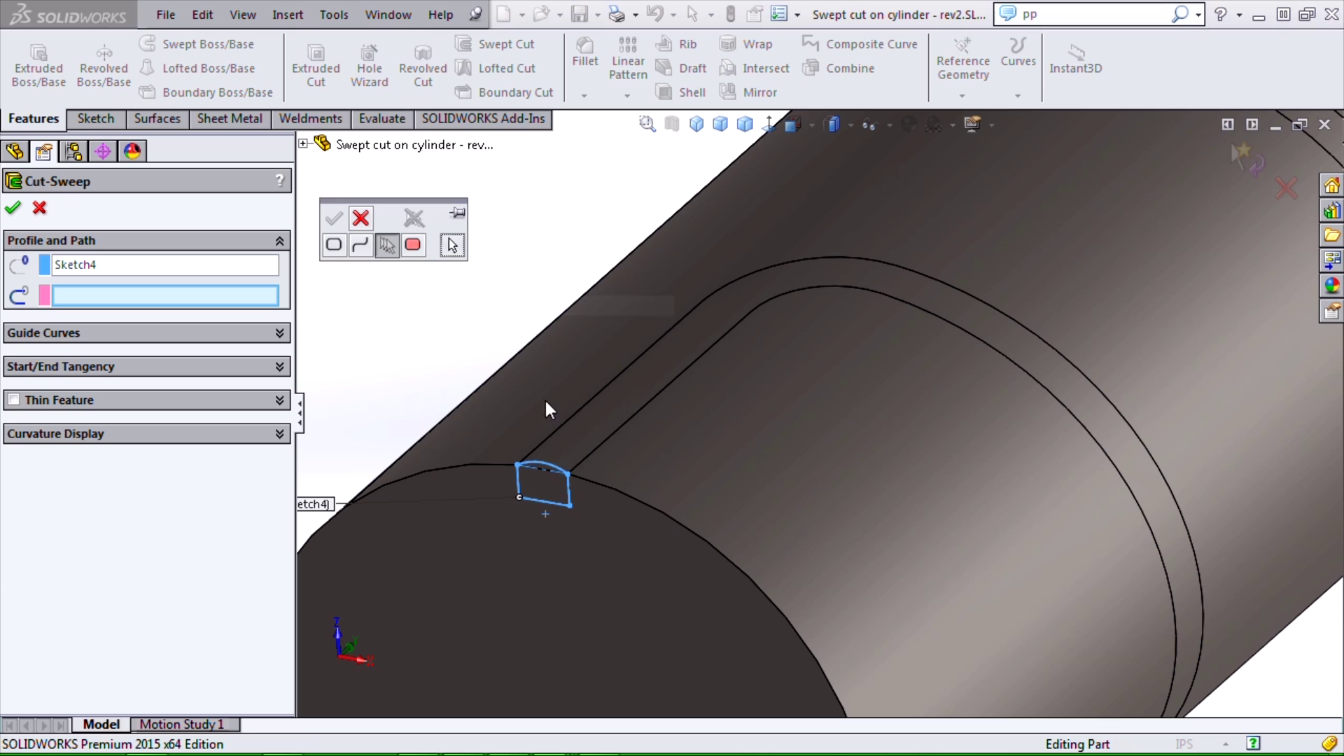
click(605, 443)
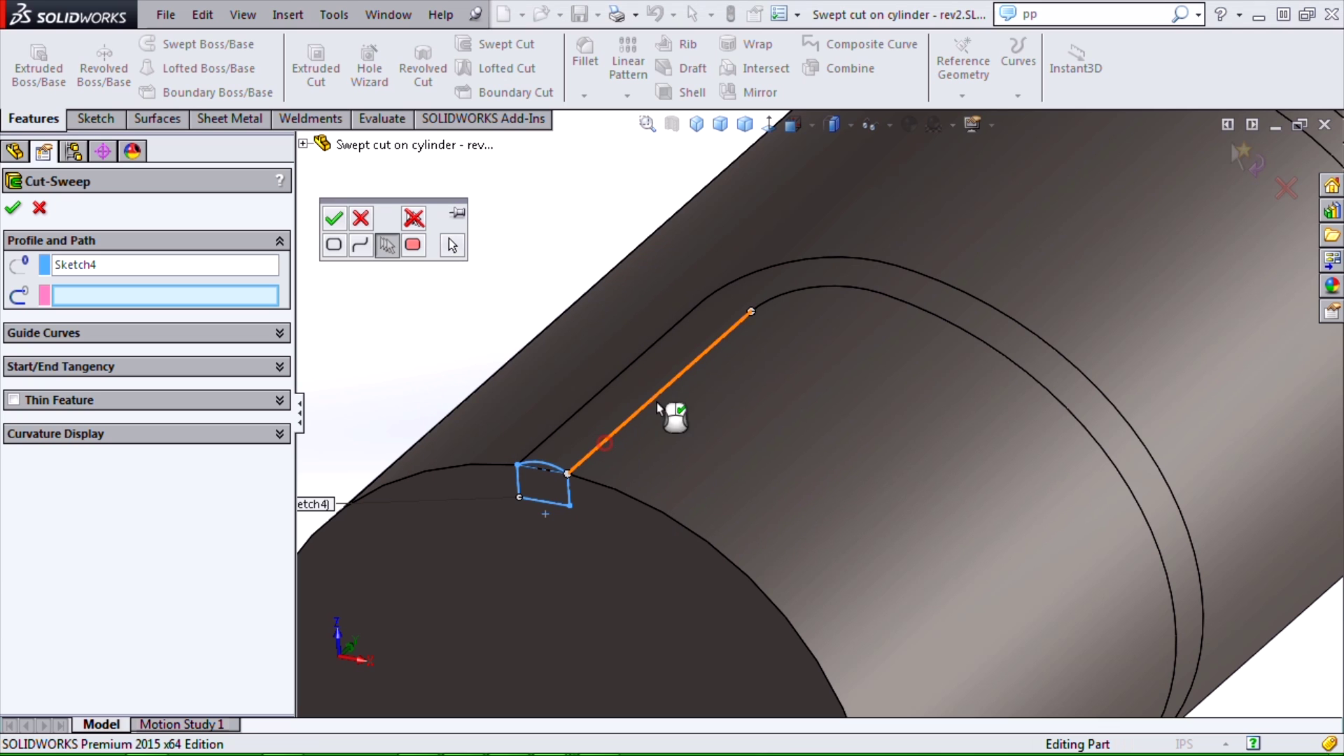
click(828, 287)
click(918, 308)
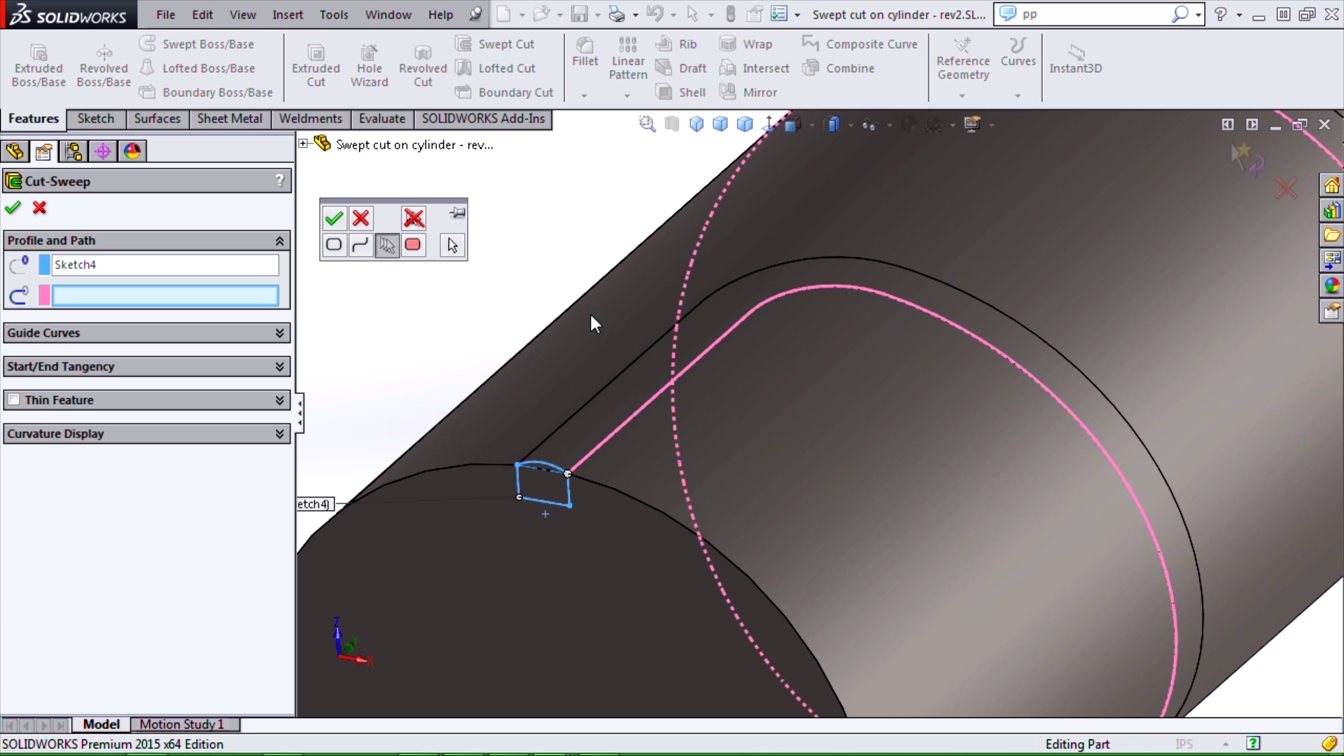
click(334, 218)
- Group the straight edge and two ring edges as guide curve Open Group<2>, then check the preview
click(233, 366)
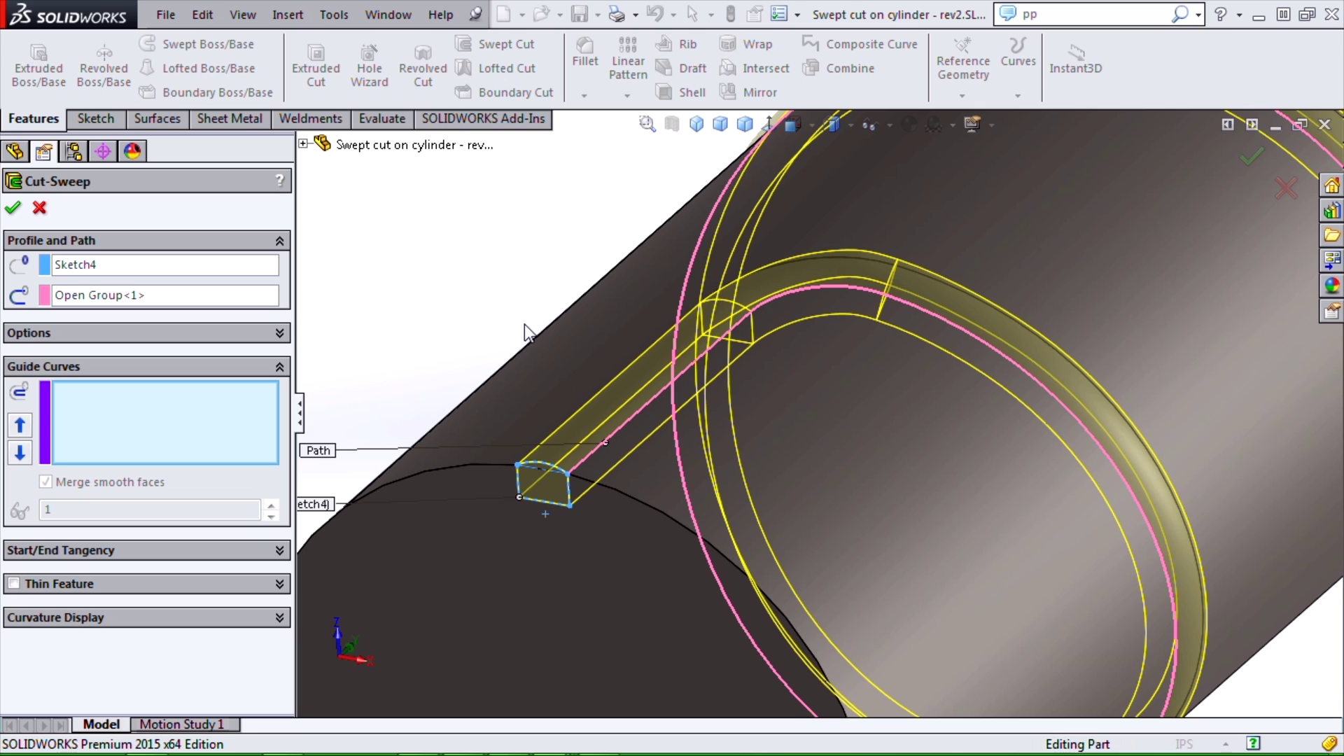
right_click(494, 262)
click(511, 312)
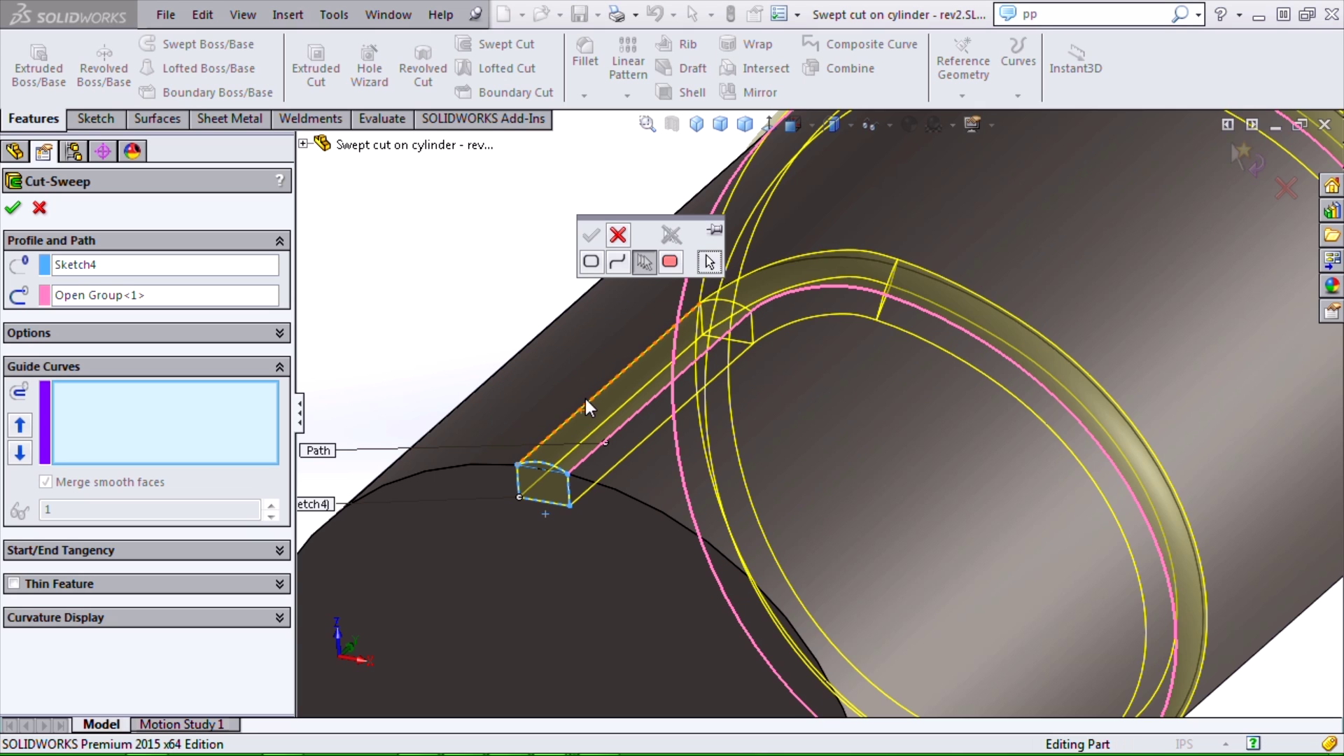
click(564, 432)
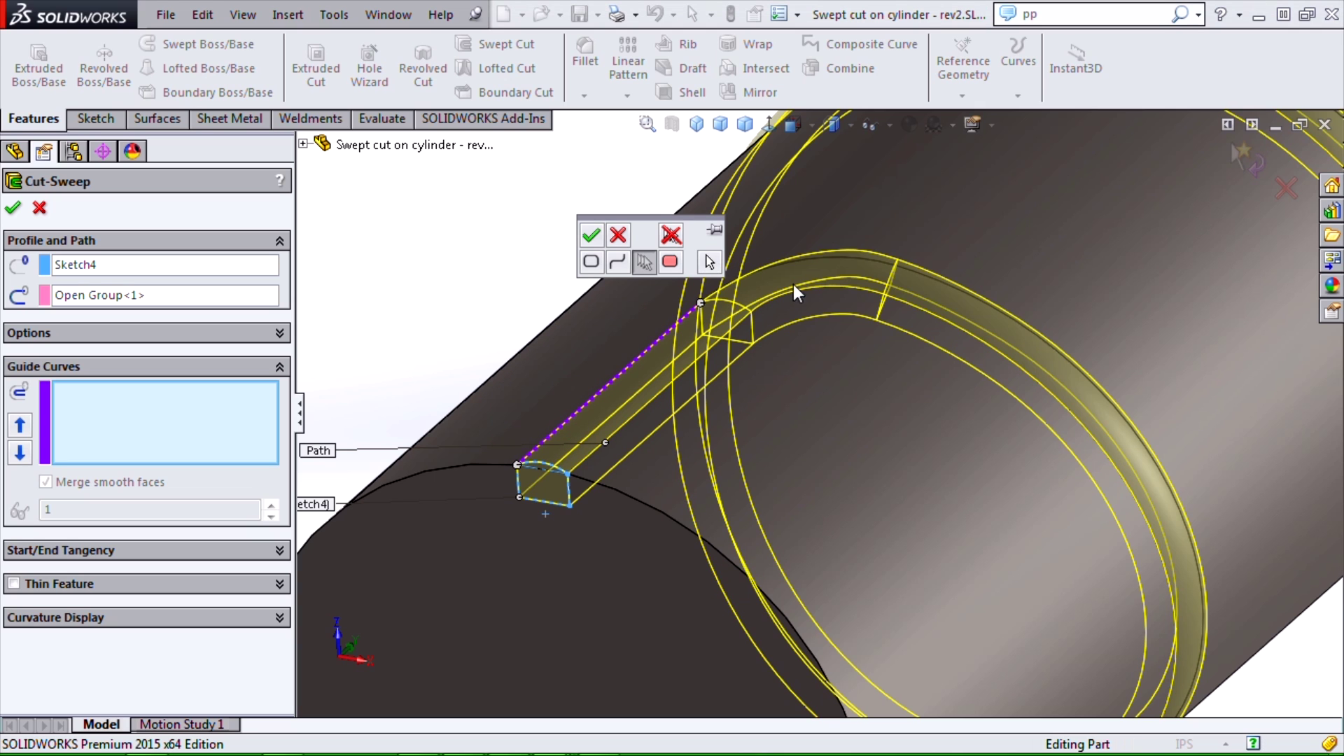
click(823, 259)
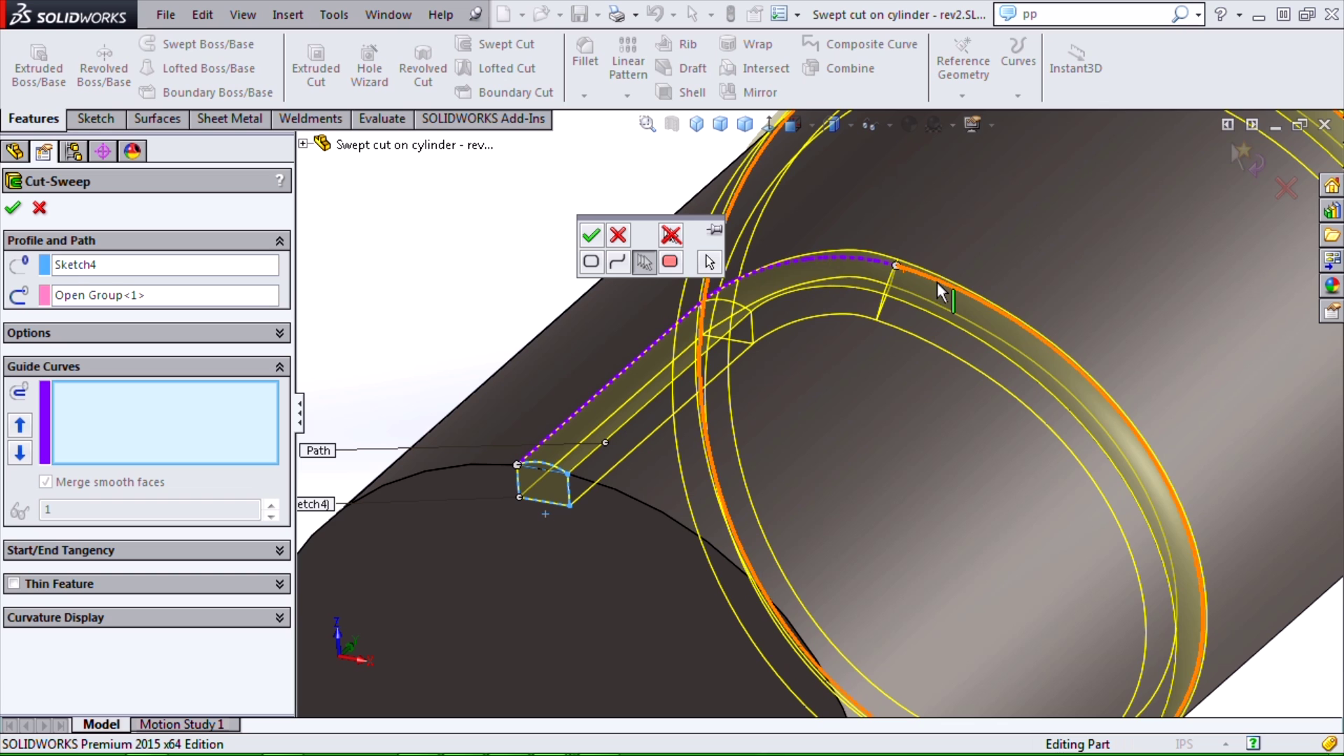
click(937, 282)
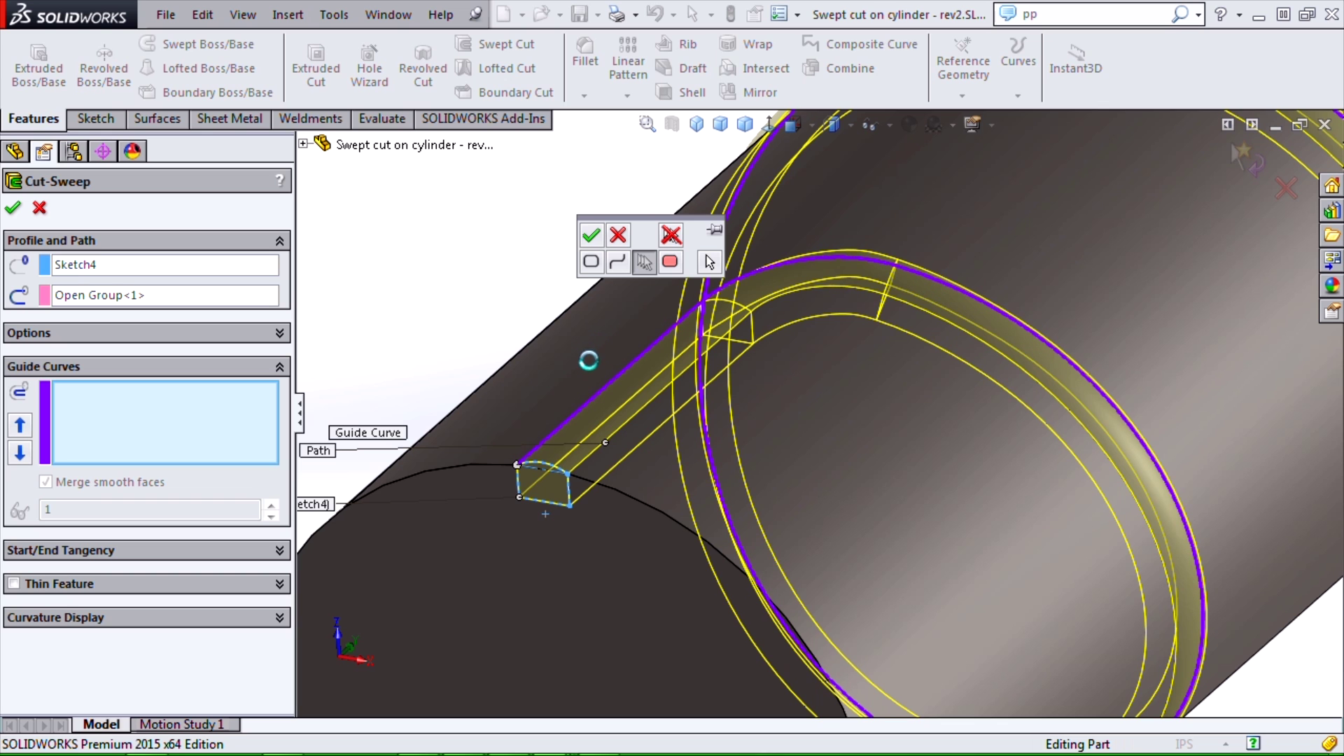
right_click(609, 341)
scroll(609, 340, up, 5)
middle_drag(690, 384, 924, 204)
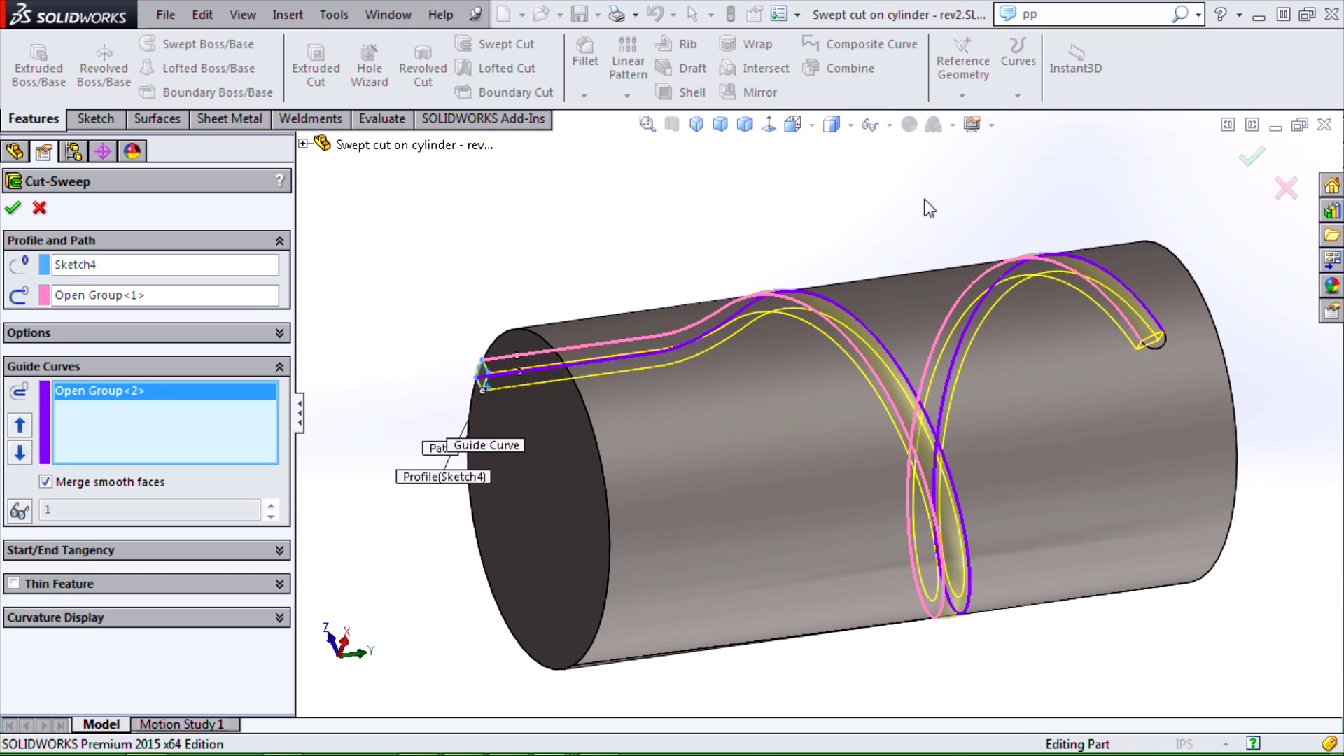
scroll(1129, 350, down, 5)
middle_drag(1128, 350, 1034, 450)
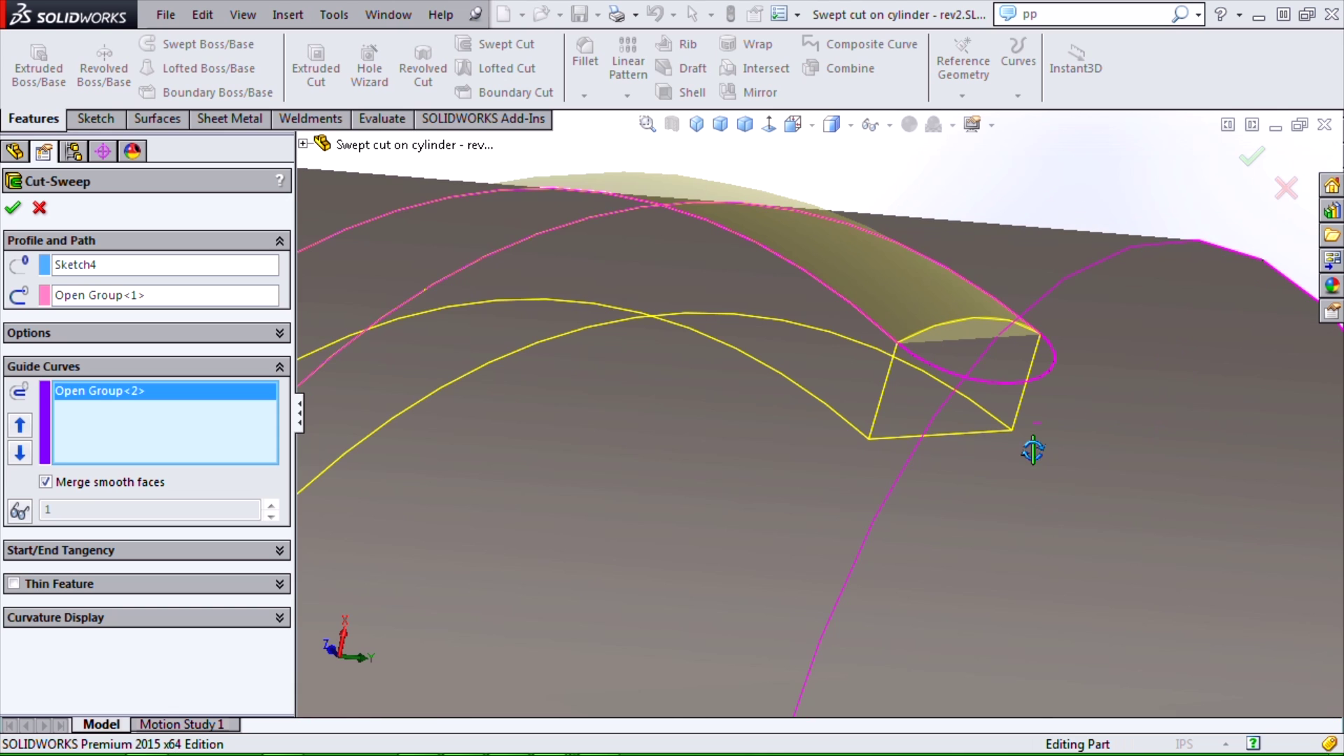
- Set orientation/twist to 'Follow path and 1st guide curve' and confirm the Cut-Sweep
click(224, 336)
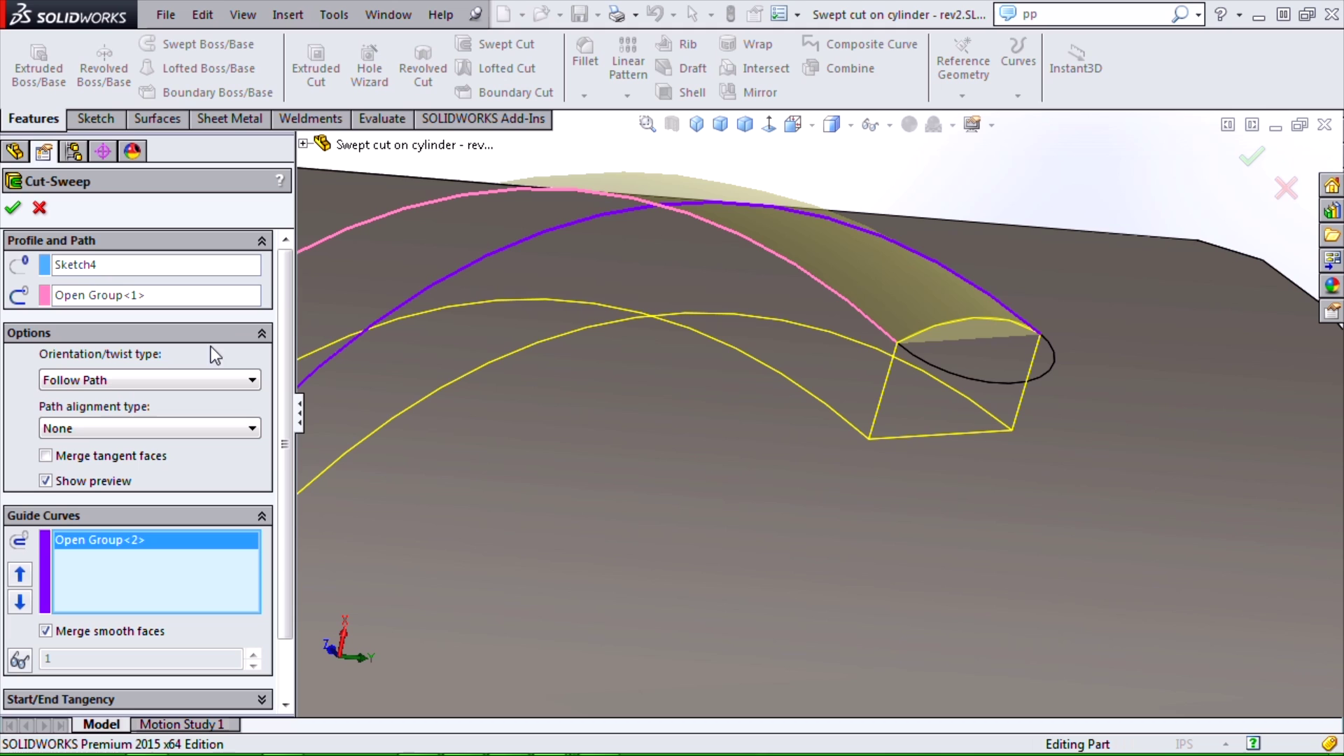
click(62, 380)
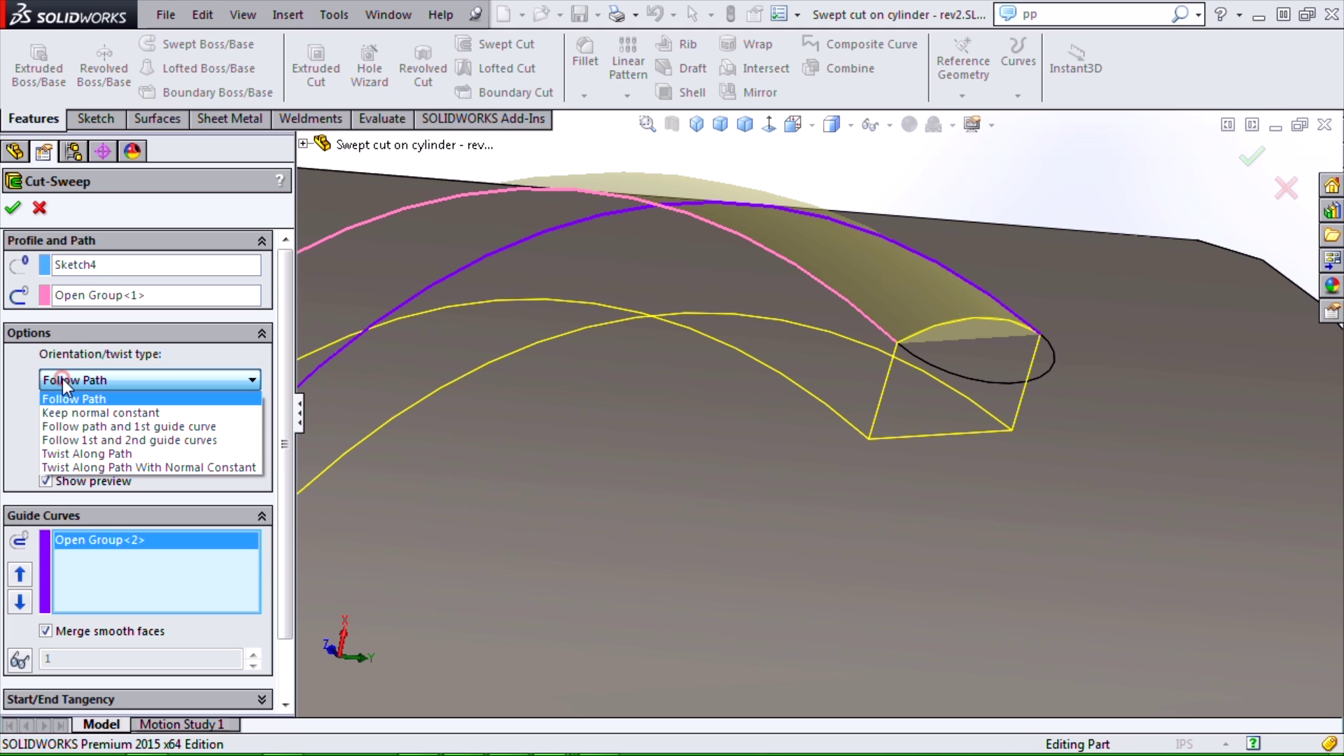
click(67, 427)
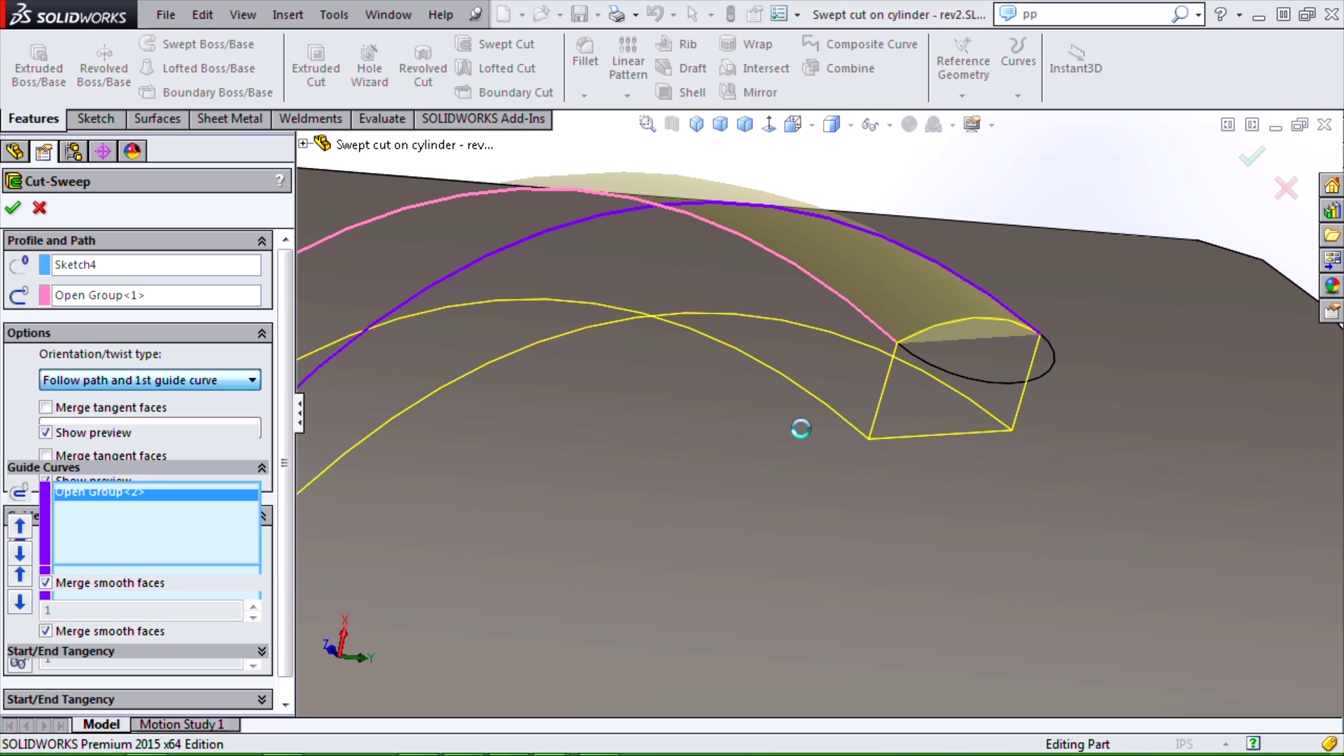
scroll(806, 434, up, 5)
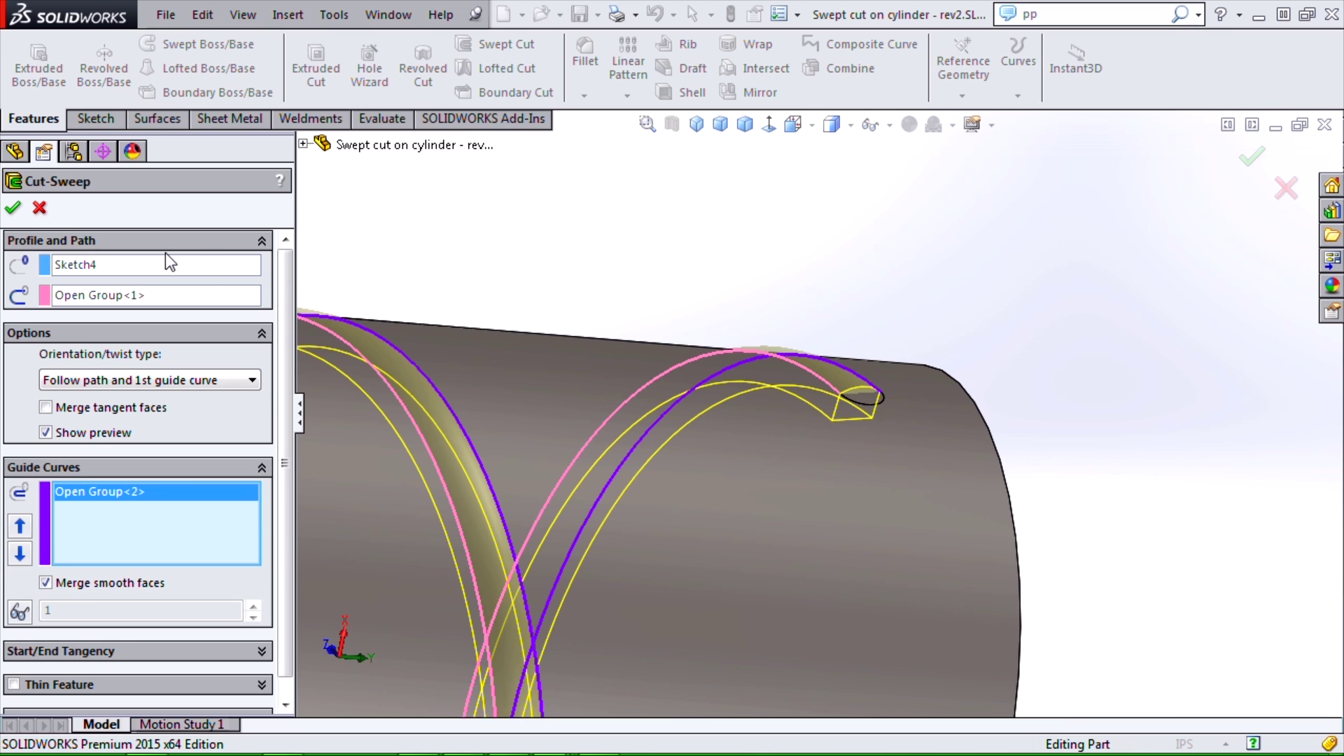
click(13, 207)
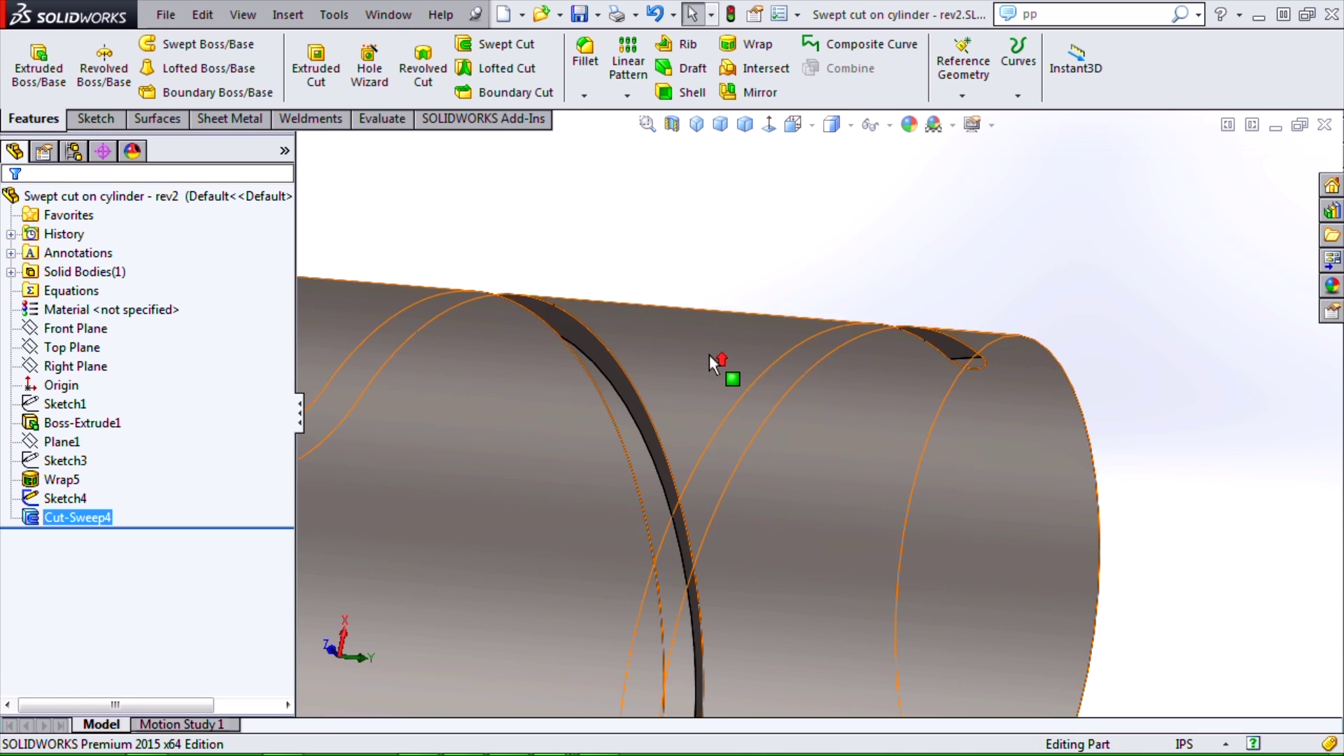
- Zoom and orbit the cylinder to inspect the Cut-Sweep4 groove
scroll(720, 370, down, 5)
middle_drag(721, 370, 696, 531)
scroll(585, 514, up, 5)
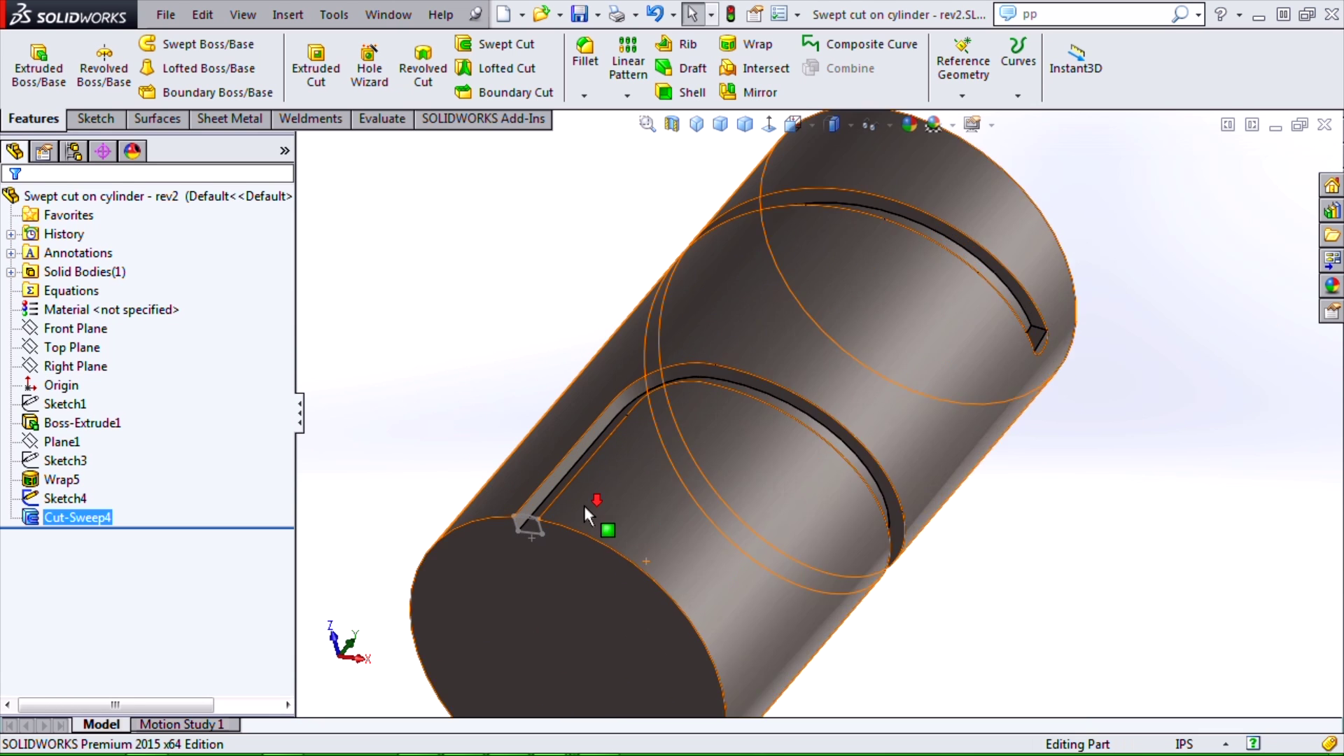
scroll(611, 510, up, 3)
scroll(540, 377, down, 3)
click(541, 376)
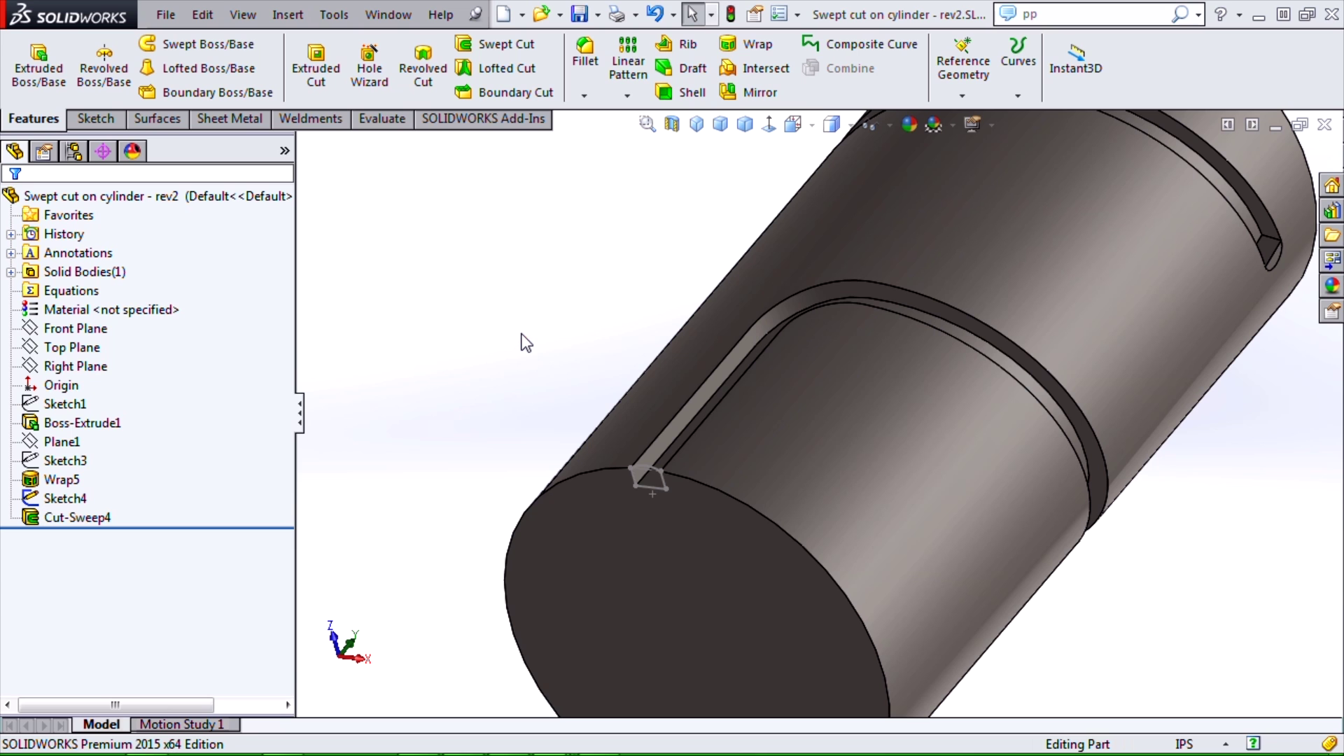
middle_drag(498, 411, 507, 363)
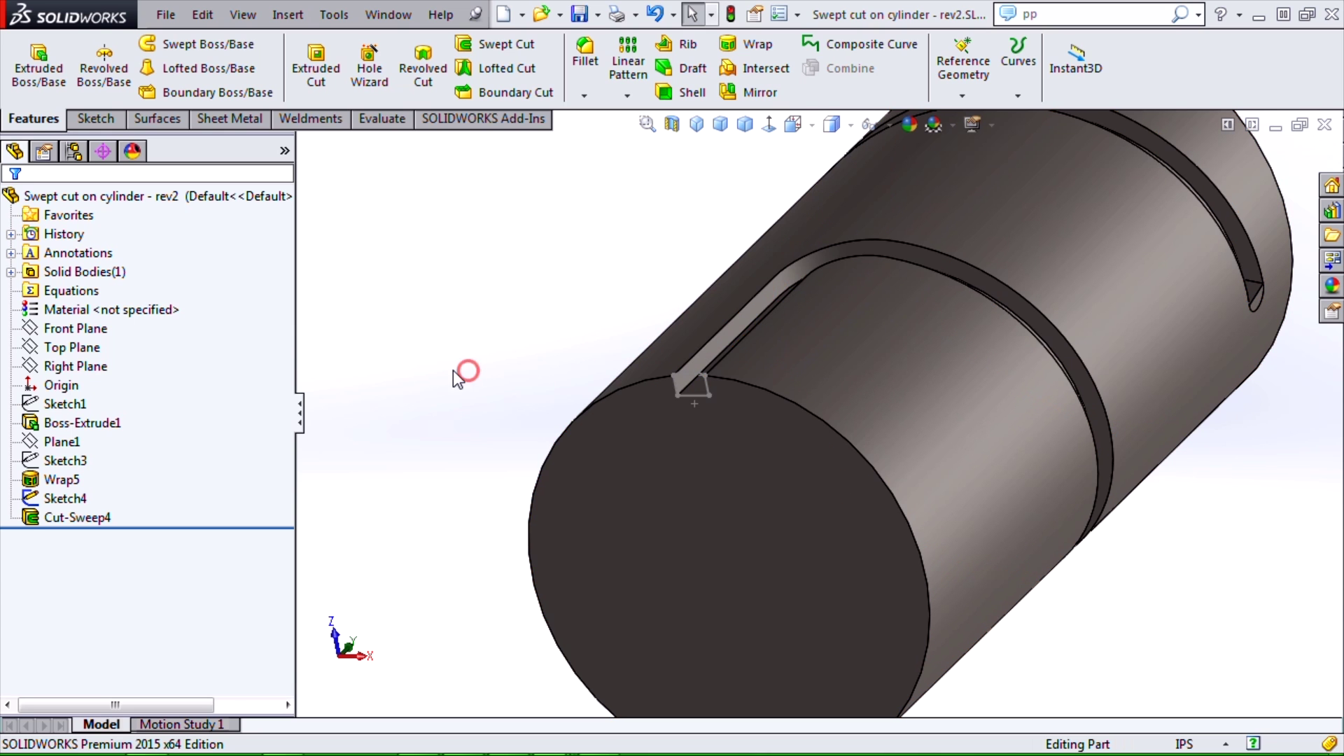
- Delete the Cut-Sweep4 feature from the model
right_click(77, 517)
click(87, 530)
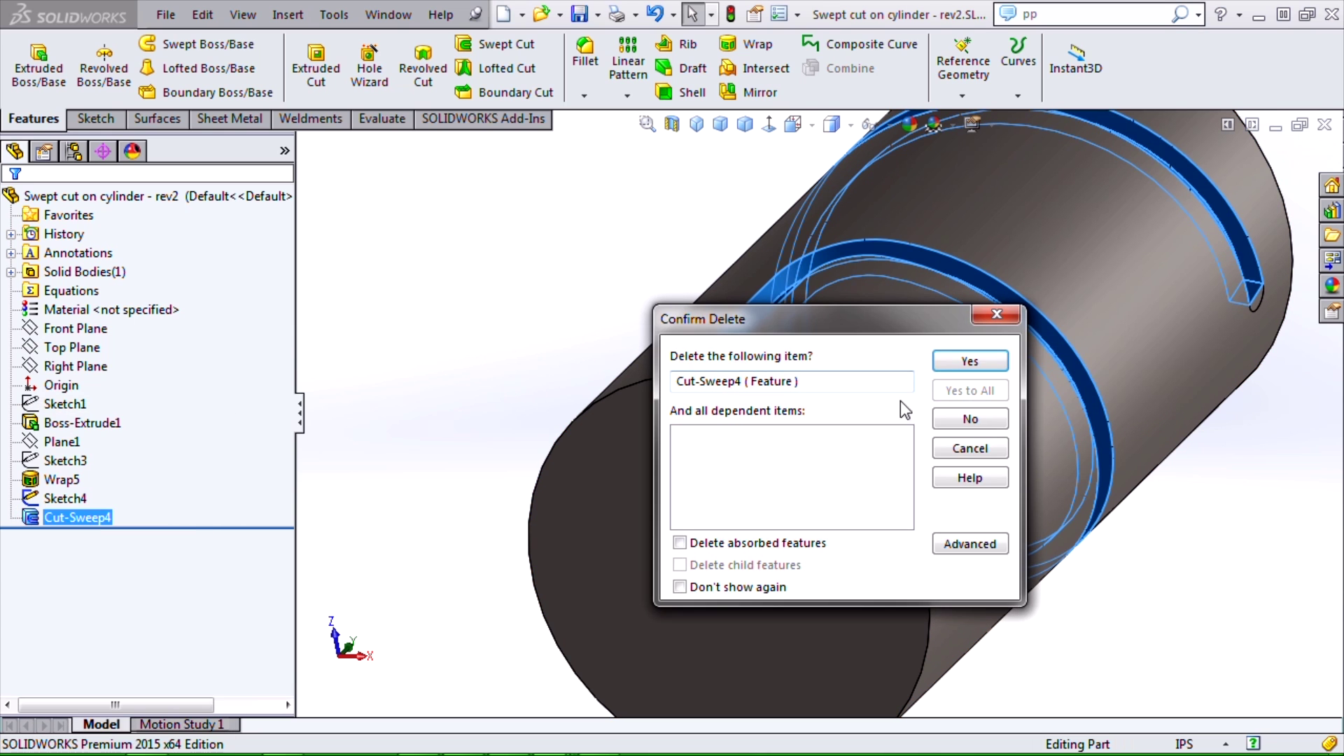
click(949, 361)
click(543, 309)
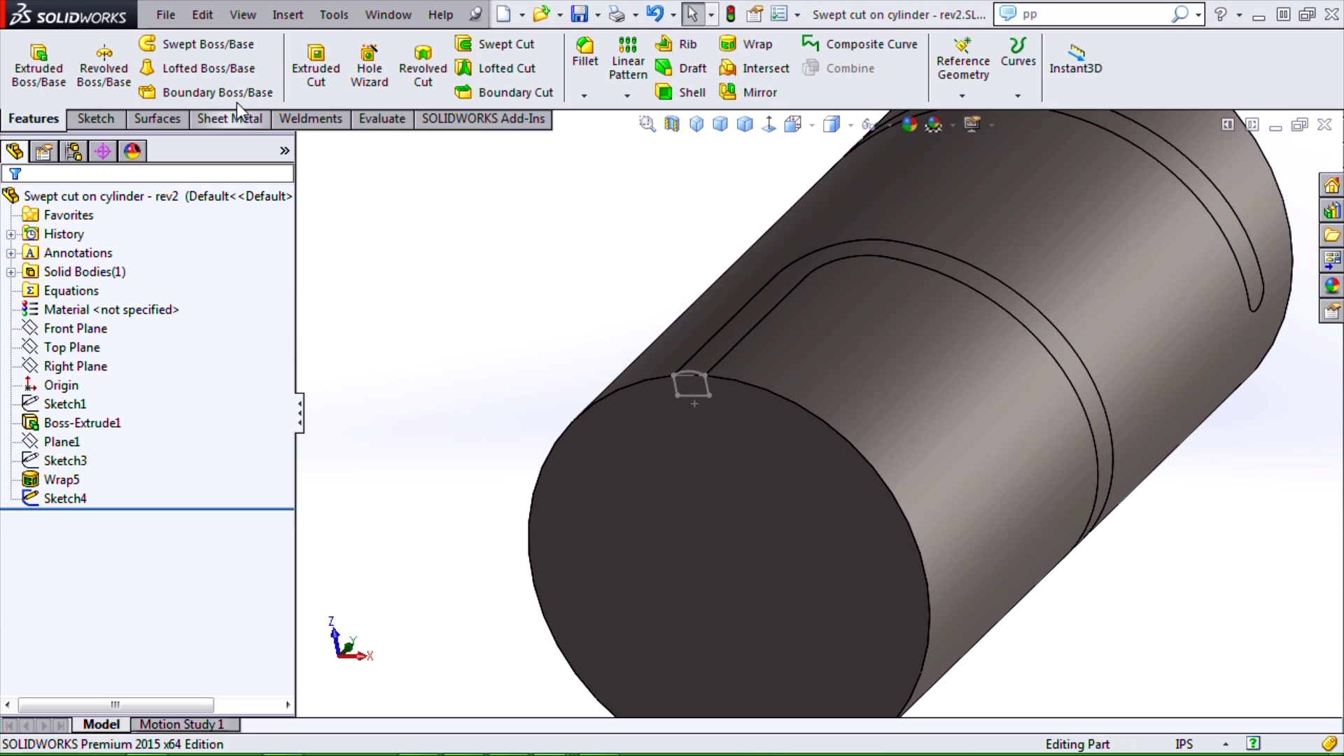
- Start a boss sweep with Sketch4 as profile and the straight, arc and circular edges as path
click(204, 48)
scroll(696, 400, down, 2)
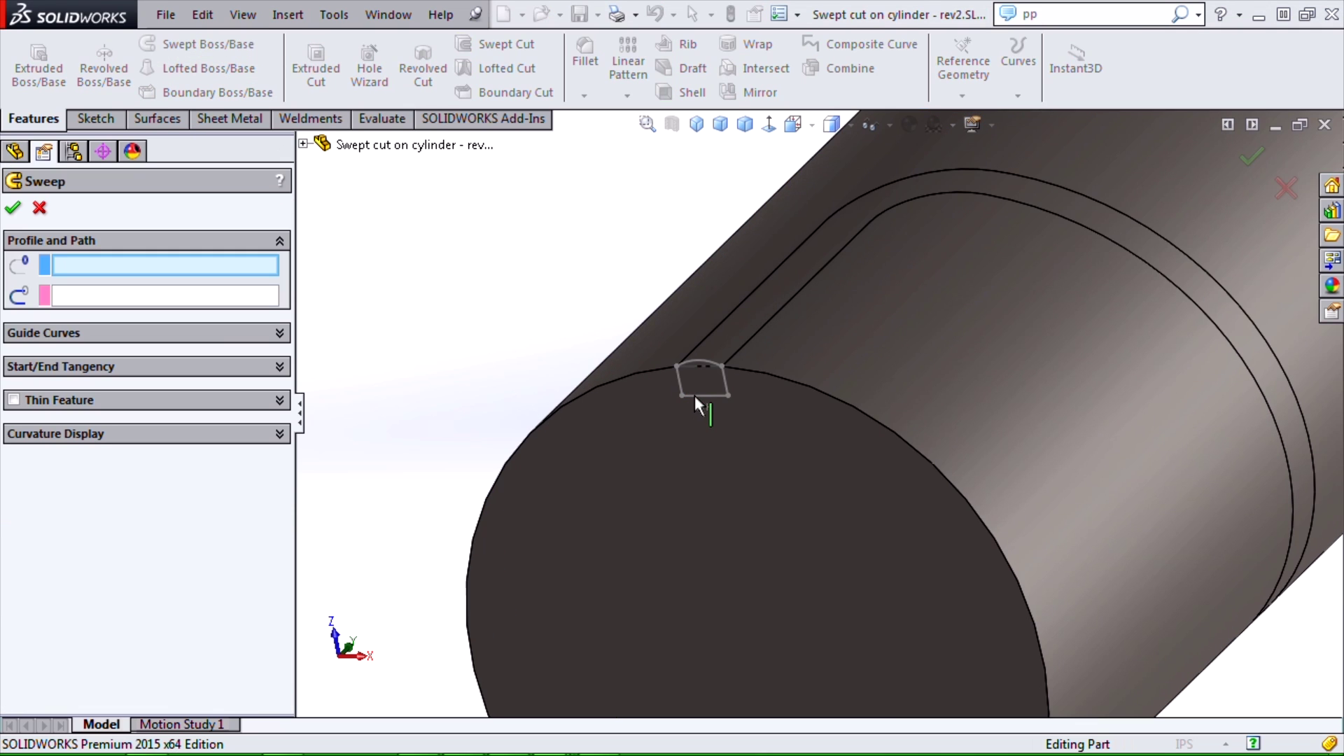
click(726, 380)
scroll(775, 335, down, 2)
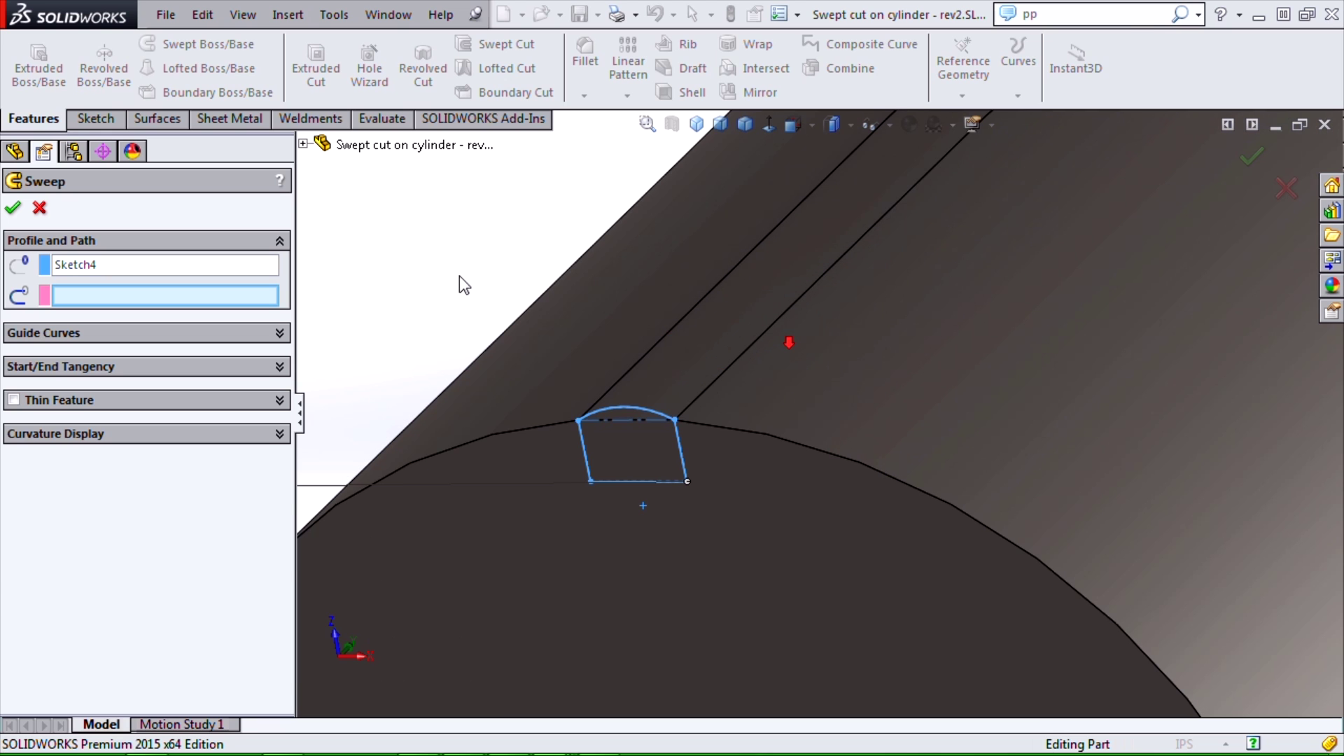
right_click(448, 268)
click(523, 318)
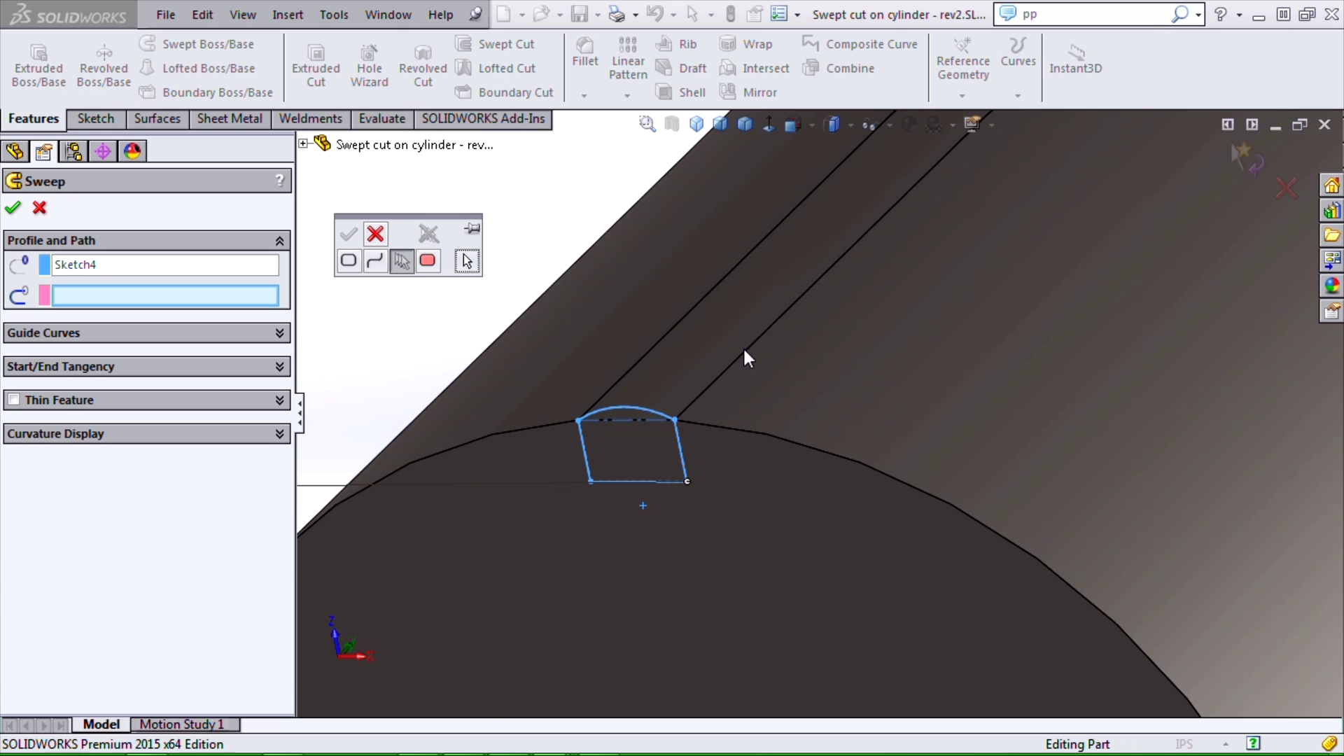
scroll(784, 347, up, 2)
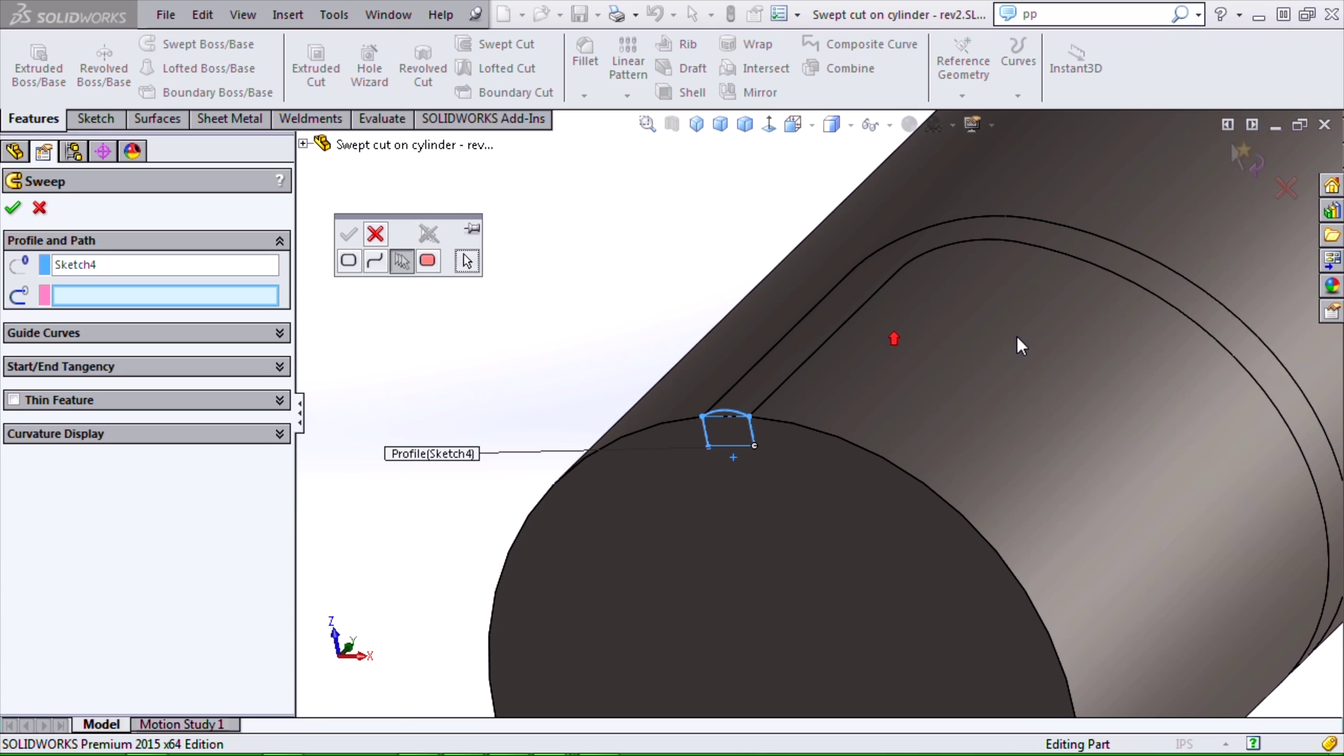
click(836, 335)
click(942, 252)
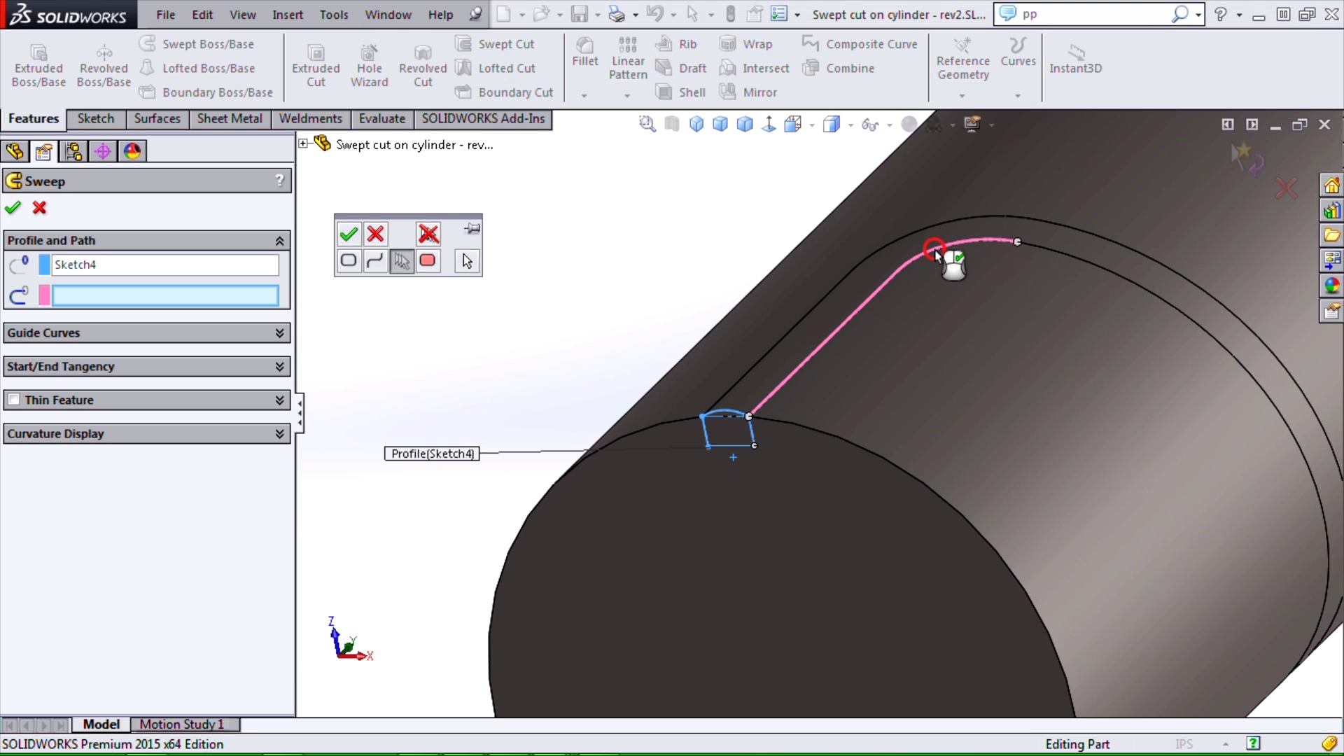
click(1075, 259)
right_click(816, 336)
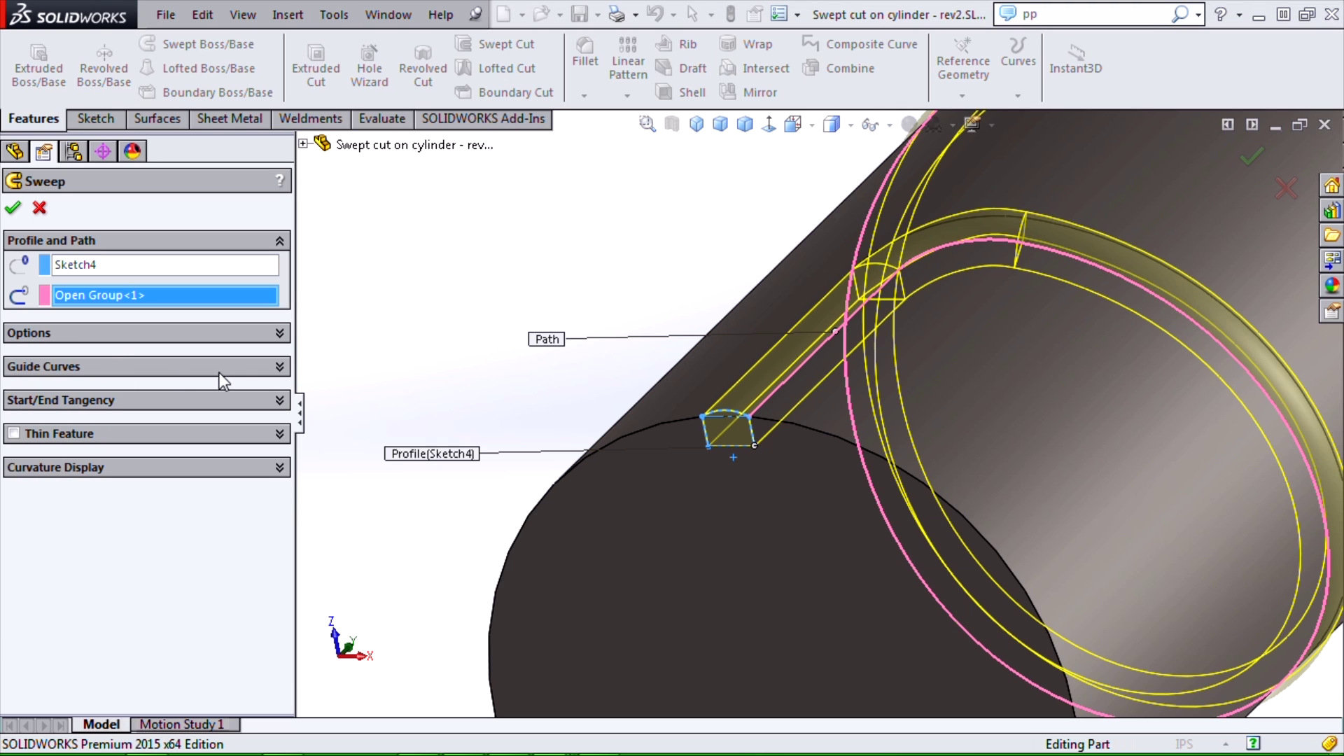
- Group the straight, arc and ring edges as the sweep's guide curve
click(281, 366)
click(328, 361)
click(282, 367)
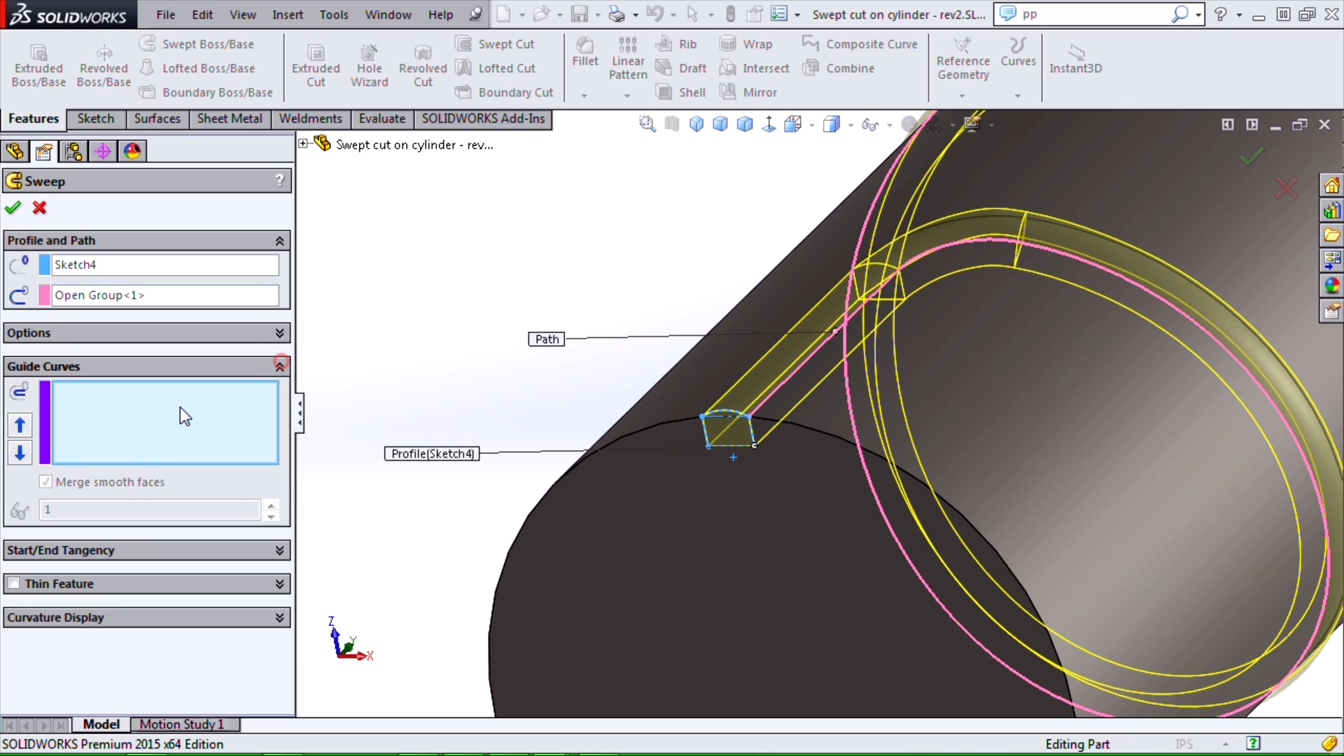
click(179, 410)
right_click(440, 262)
click(486, 314)
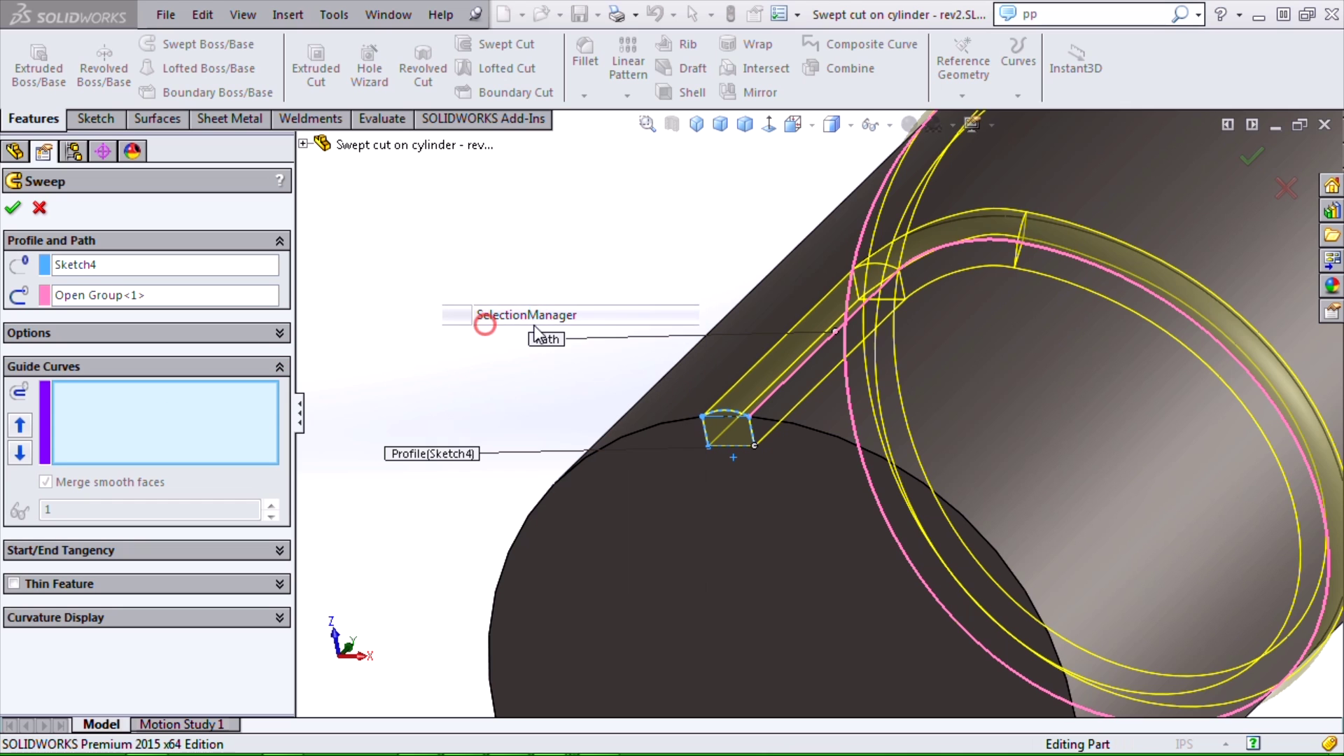
click(754, 372)
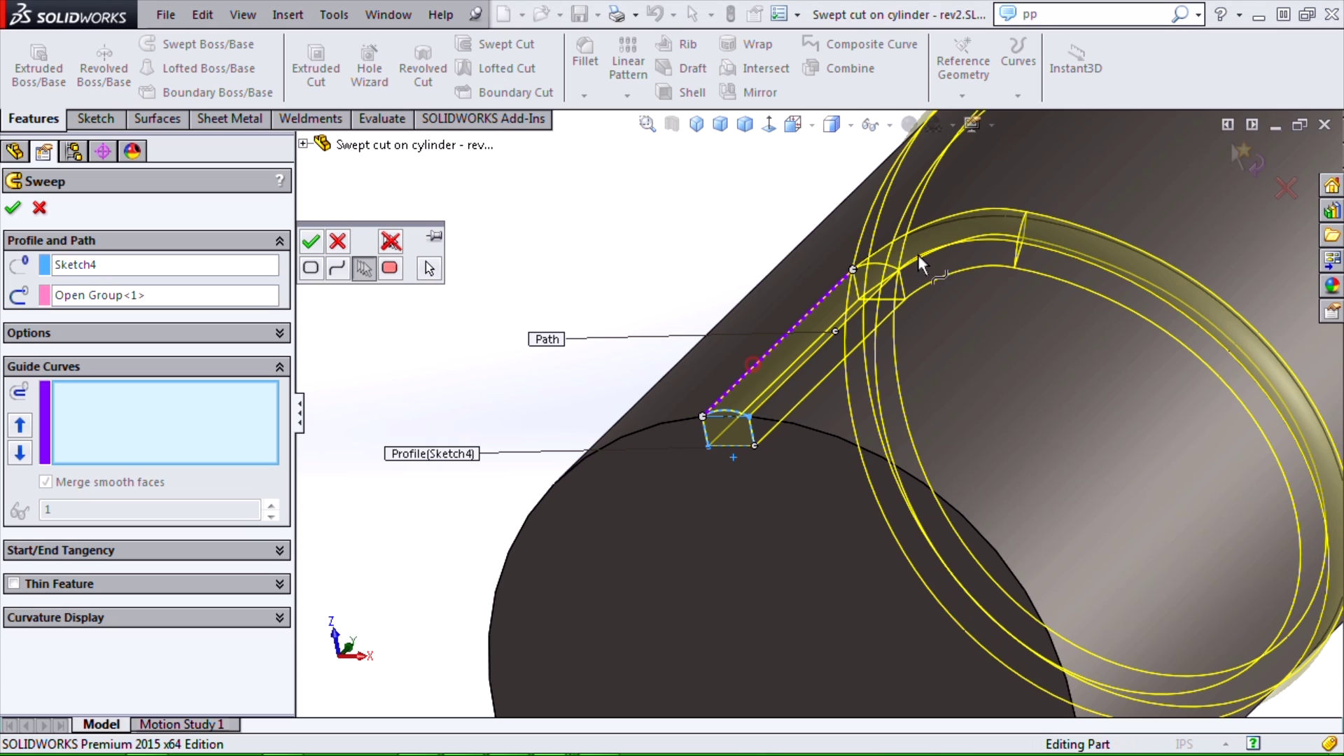
click(940, 221)
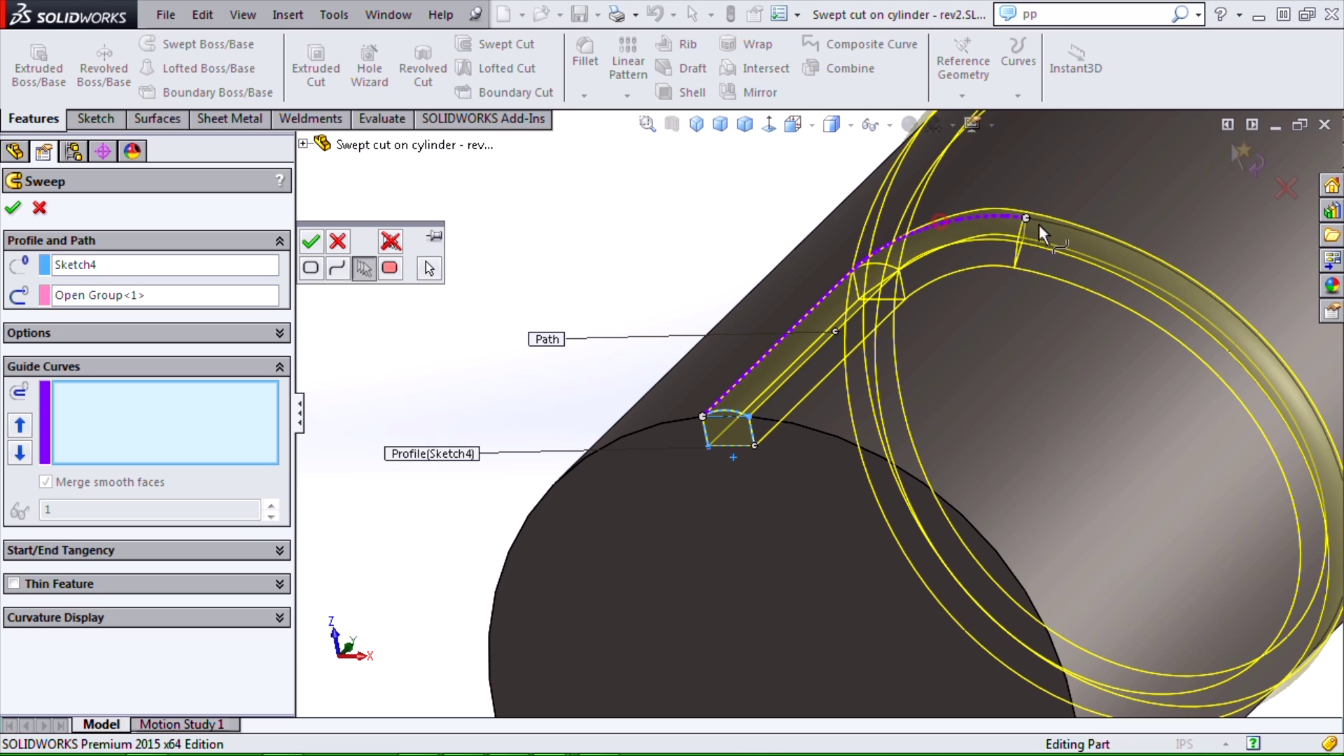
click(1073, 228)
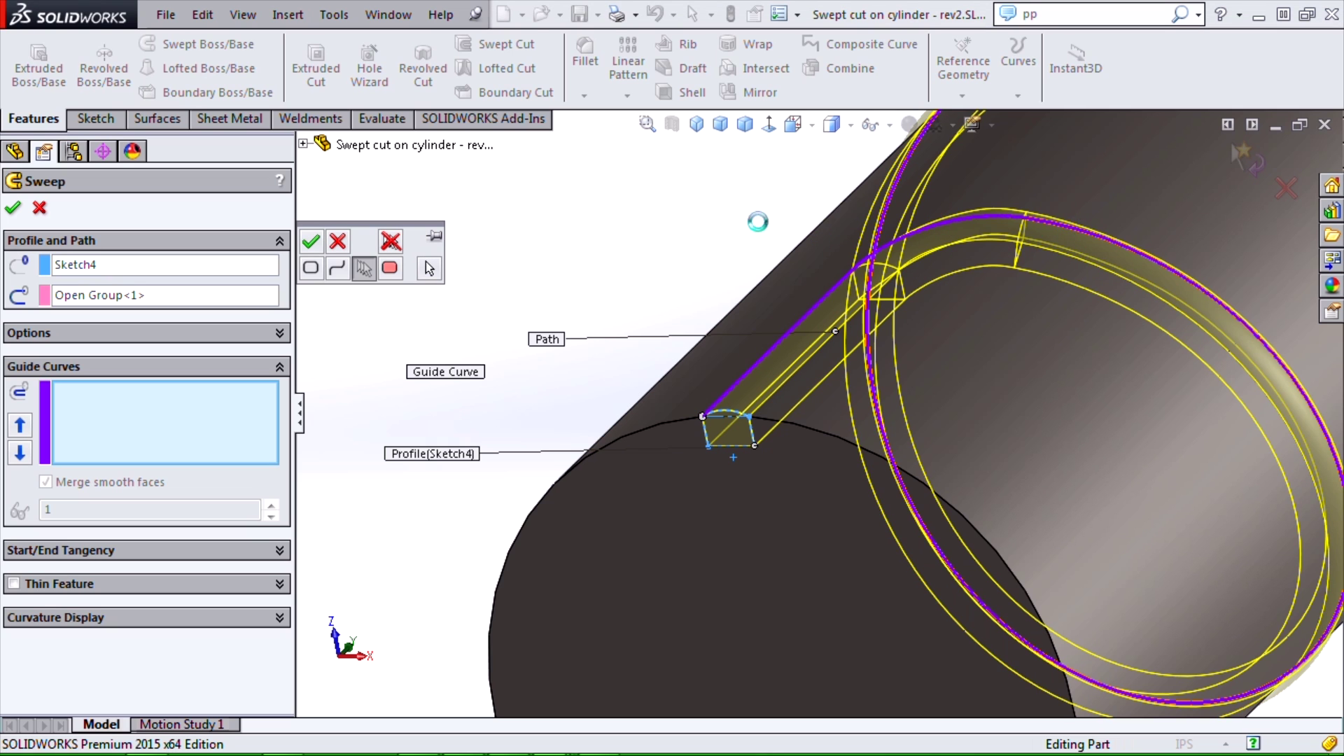
right_click(660, 199)
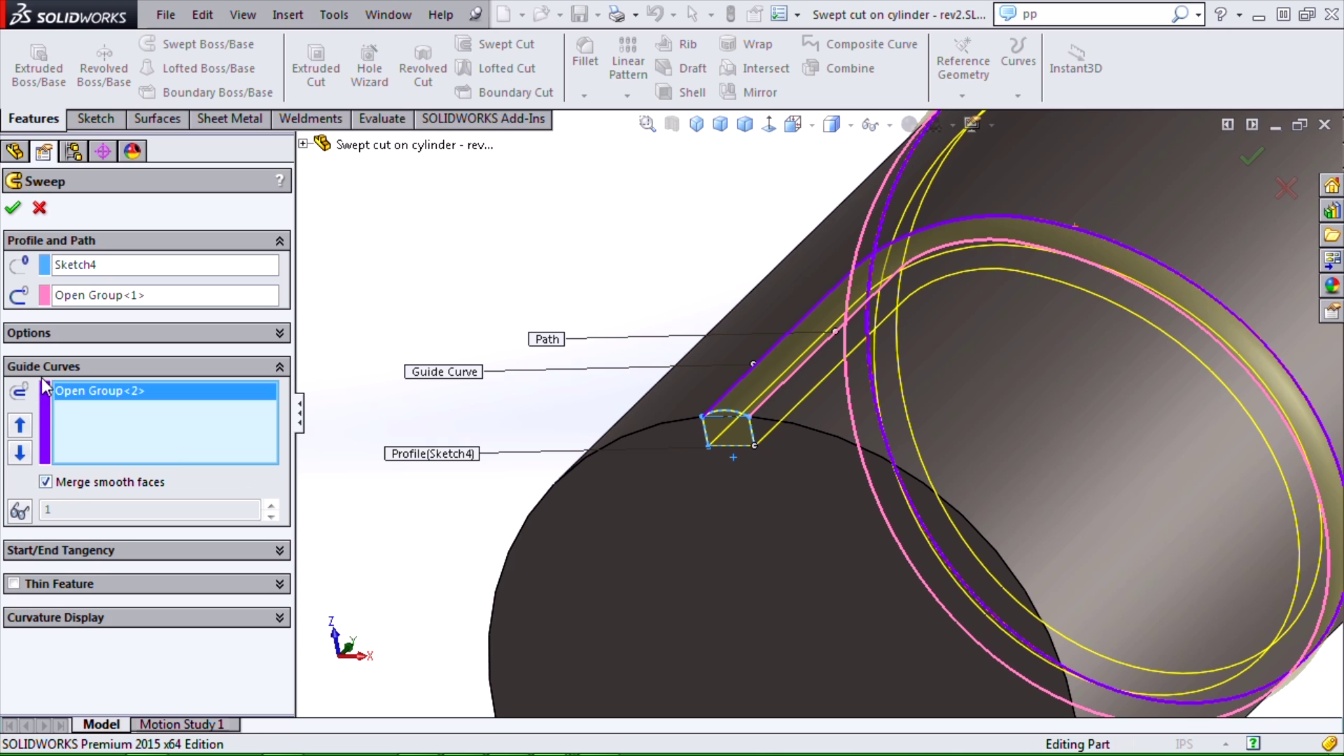
- Uncheck Merge result and create Sweep2 as a separate body
click(56, 333)
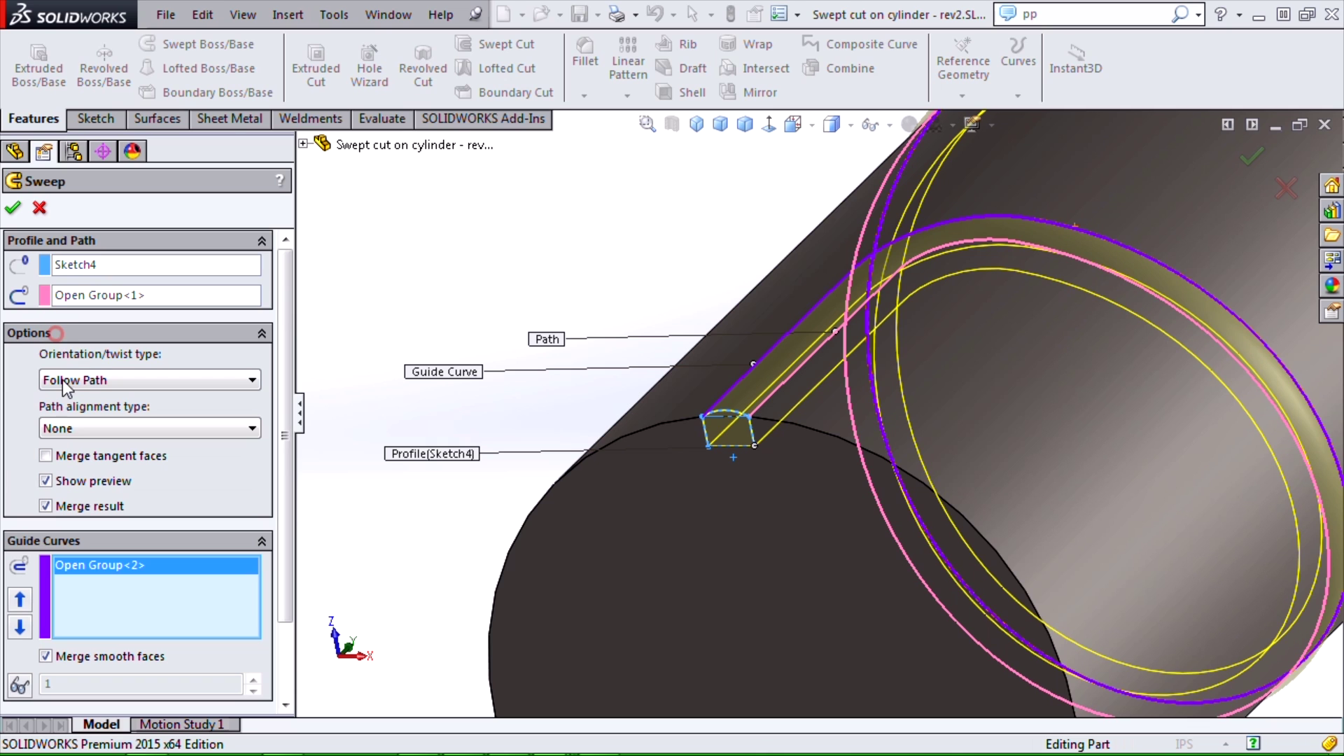
click(46, 507)
click(13, 208)
- Orbit around the cylinder to locate the swept groove's rounded end face
scroll(444, 279, up, 3)
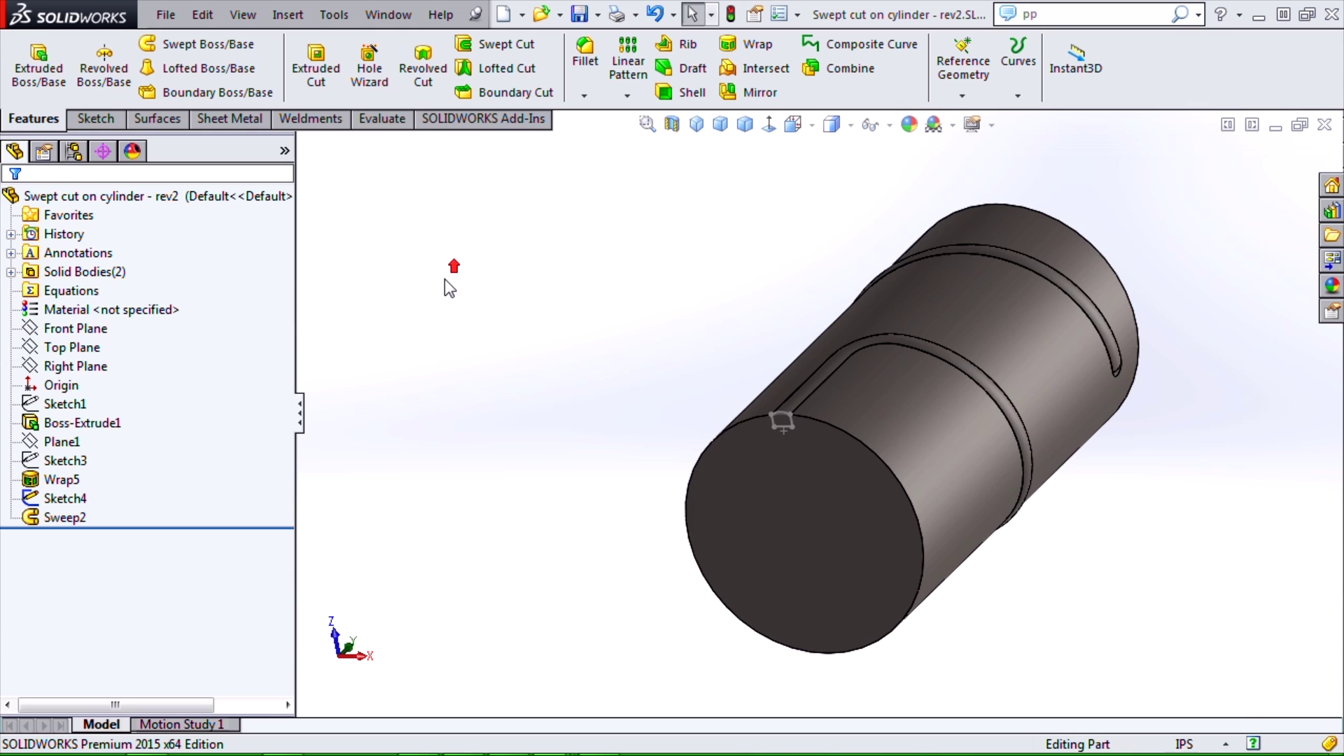
middle_drag(714, 399, 684, 354)
scroll(1191, 371, down, 5)
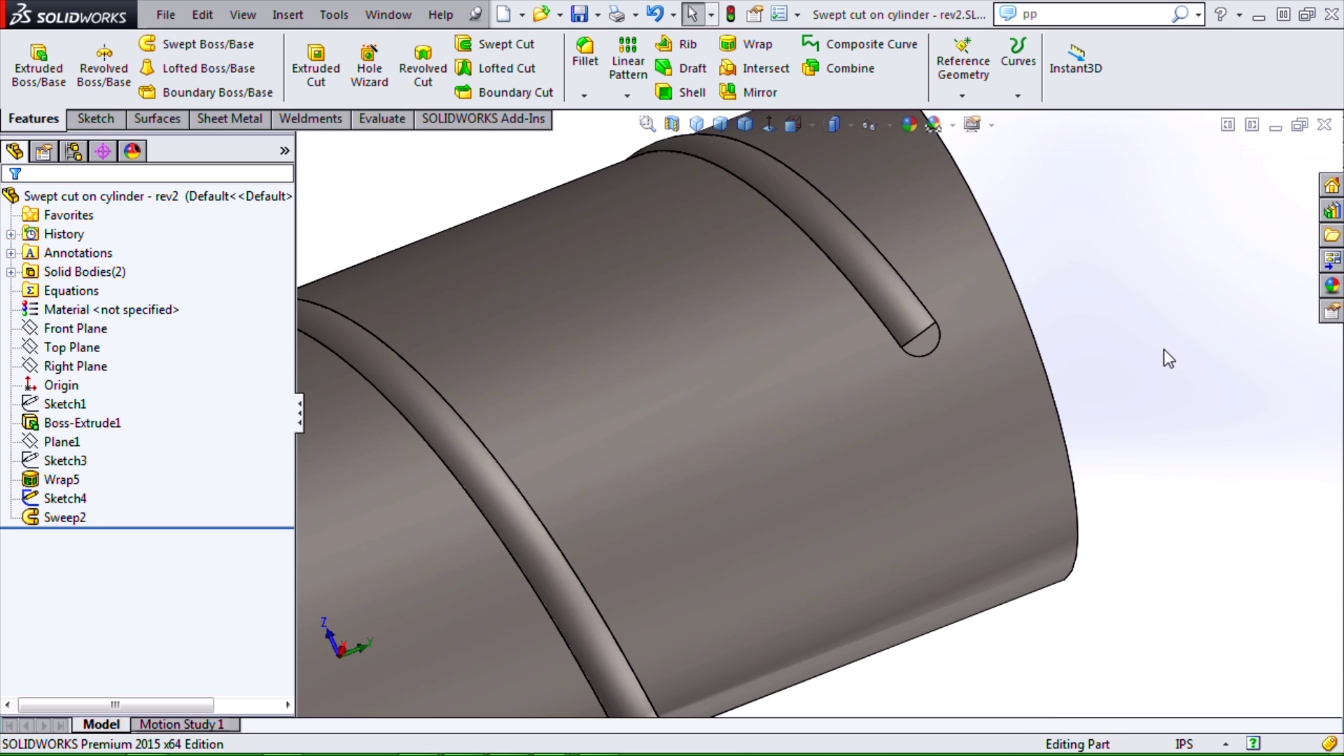
middle_drag(1116, 402, 976, 329)
click(526, 202)
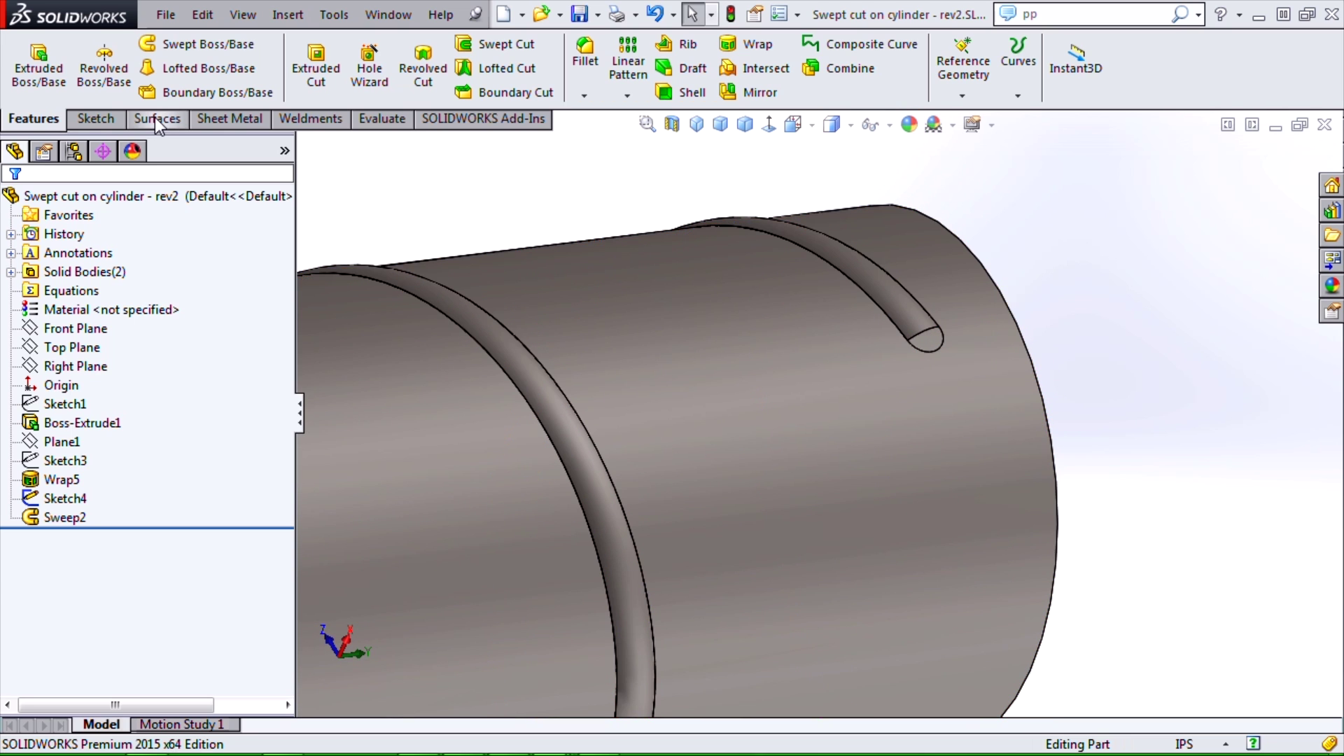
click(926, 338)
click(322, 192)
- Remove that end face with Delete Face using Delete and Patch
click(155, 123)
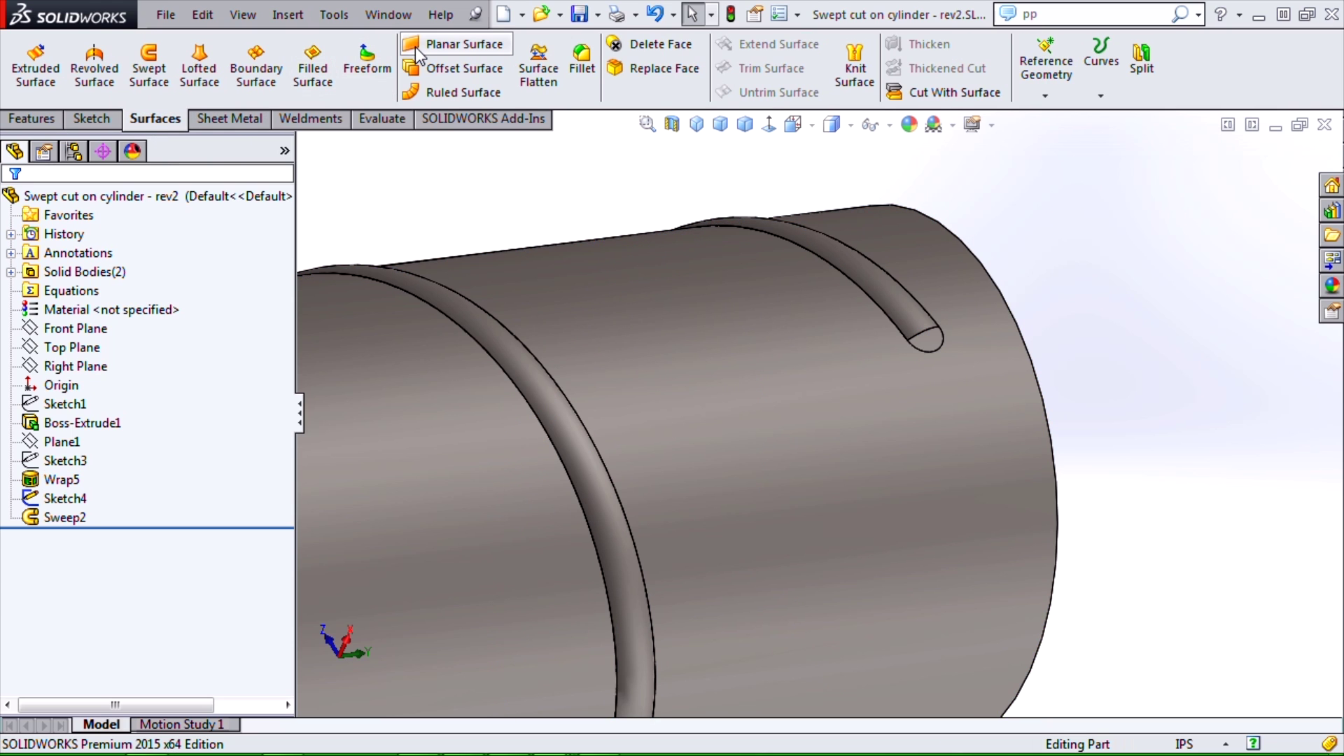
click(629, 47)
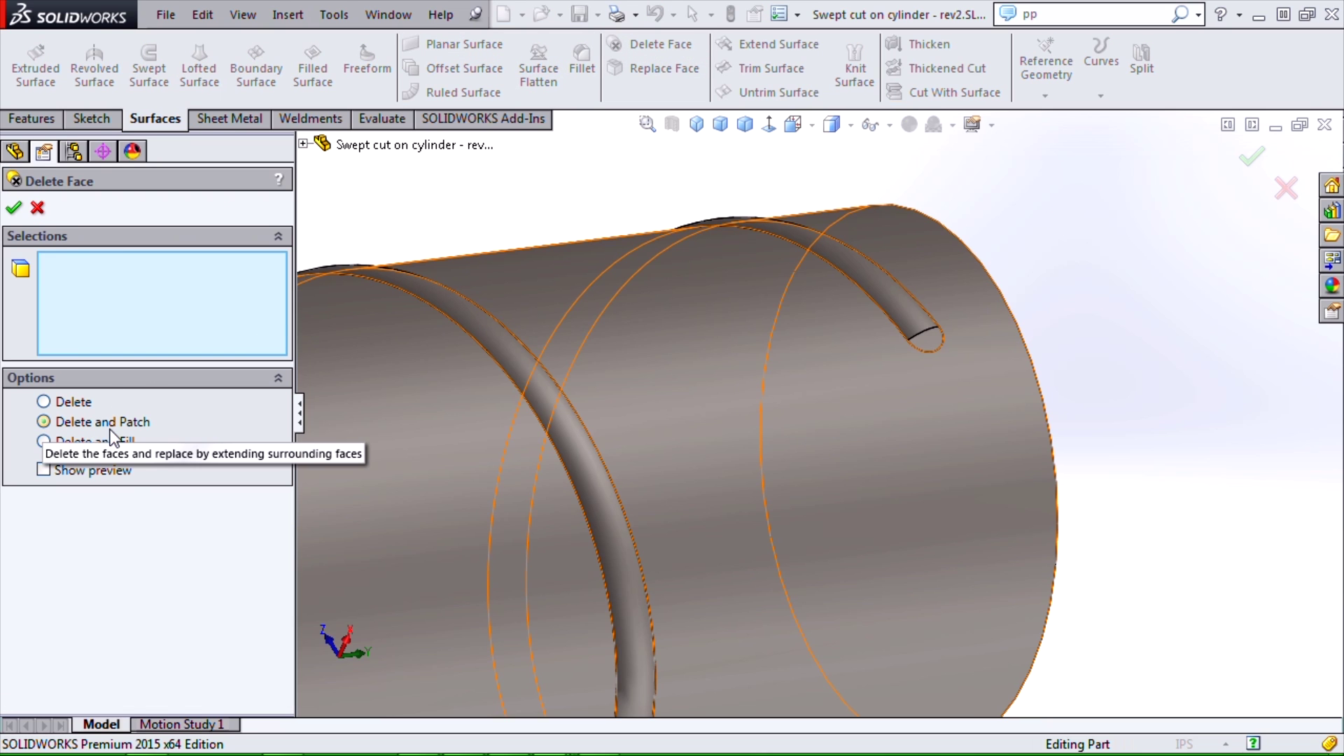
click(934, 338)
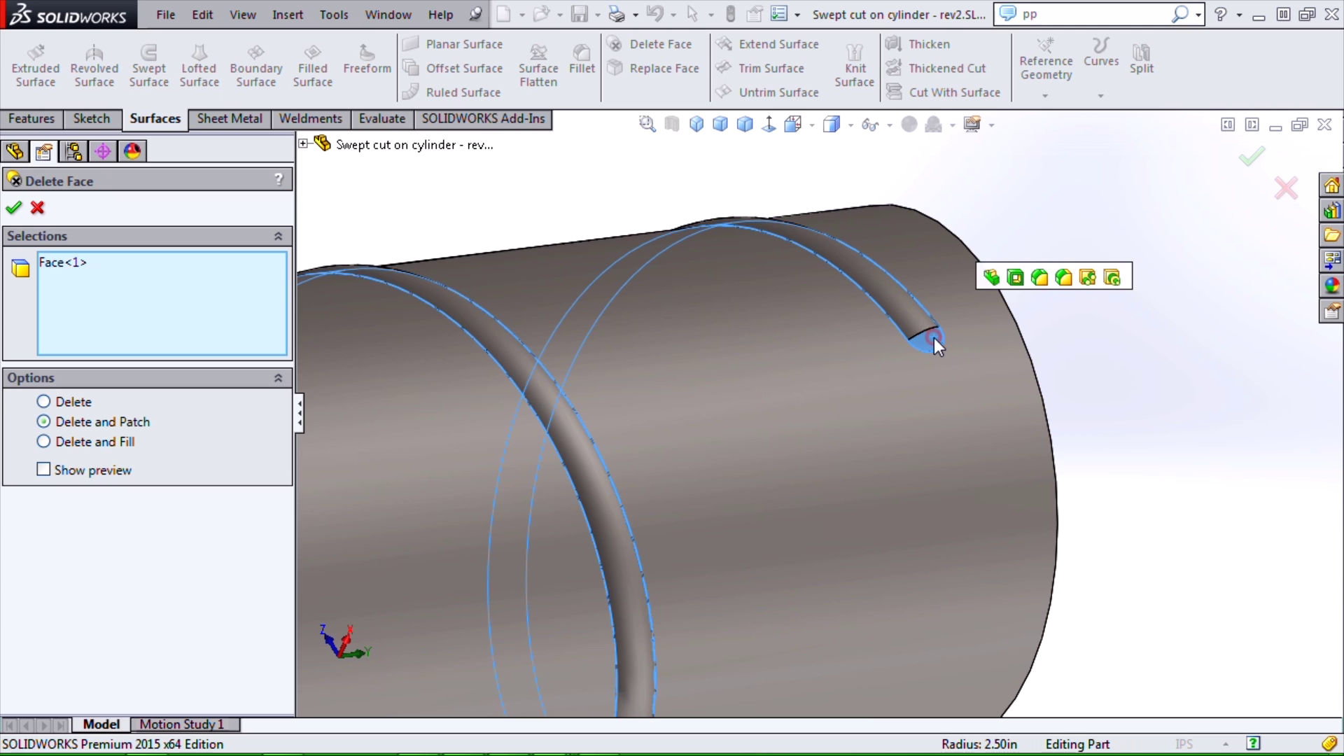
click(21, 207)
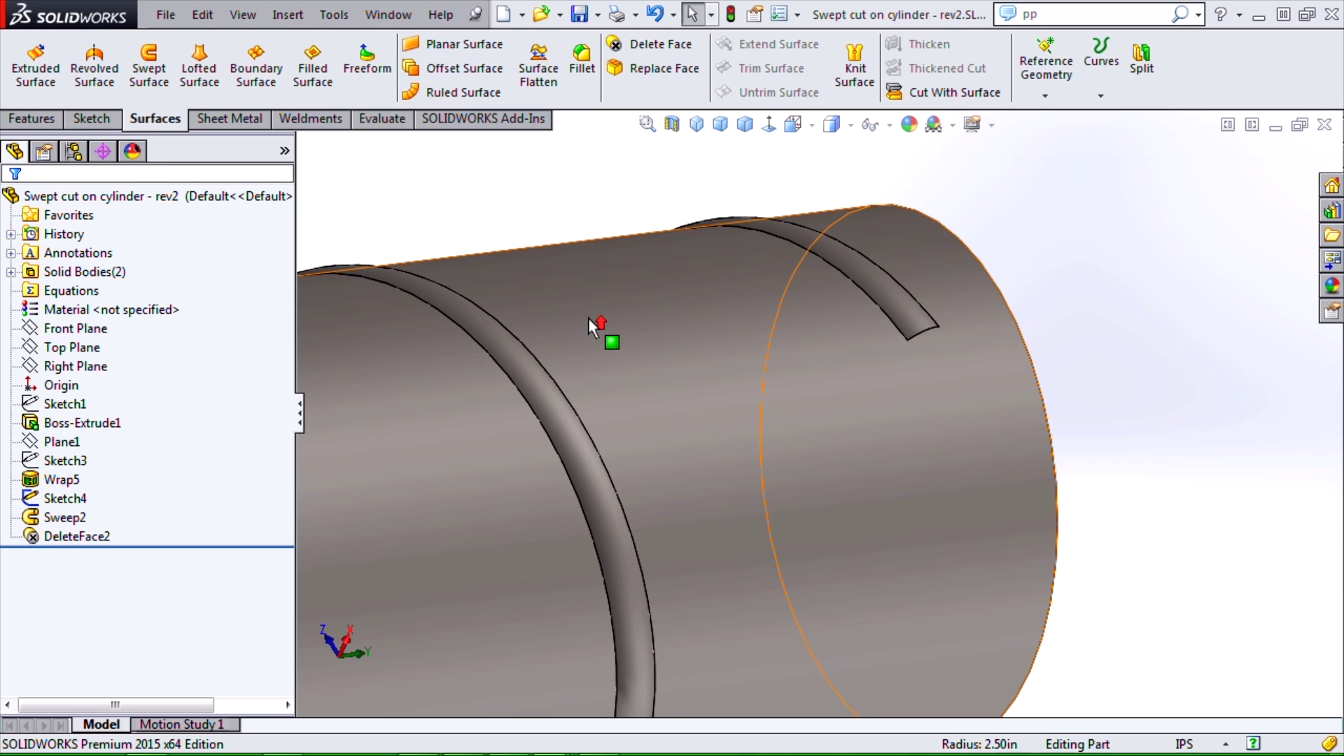
middle_drag(591, 321, 672, 329)
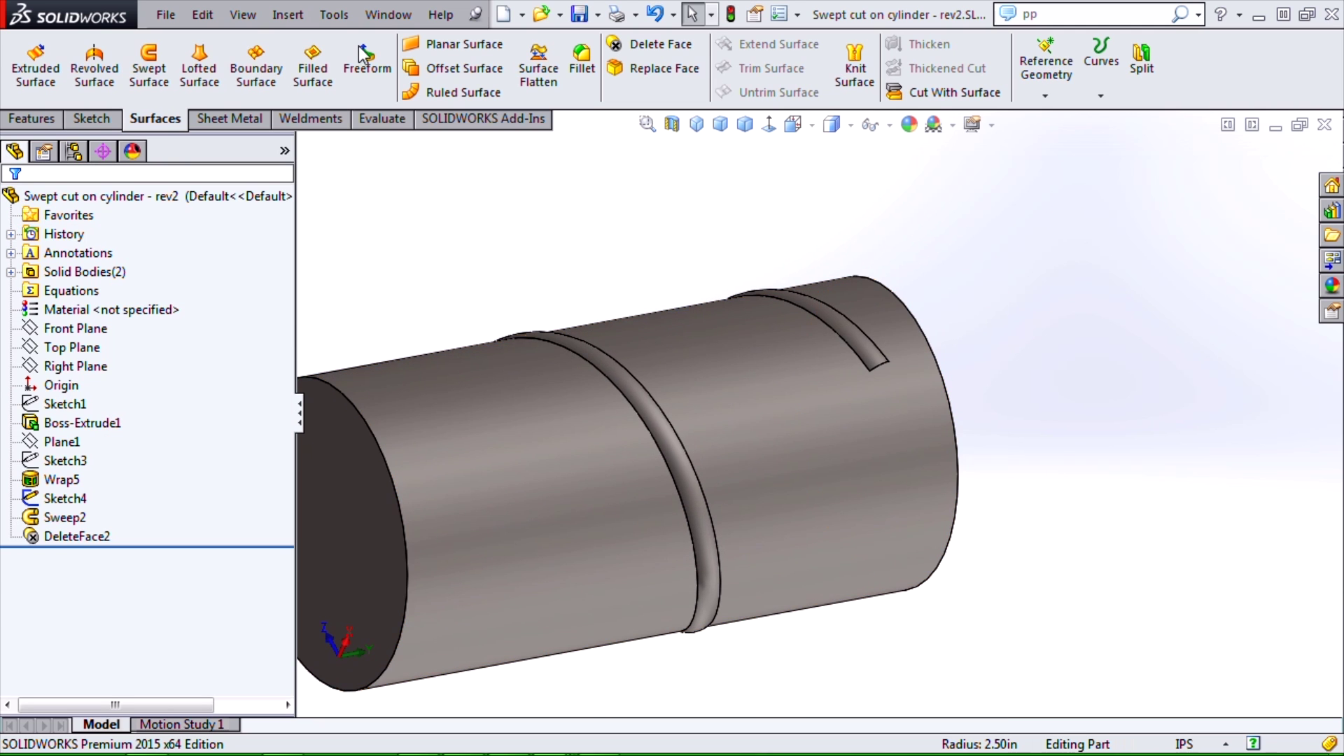
- Combine with Subtract, using DeleteFace2 as main body and removing Sweep2 from it
click(287, 14)
mouse_move(308, 84)
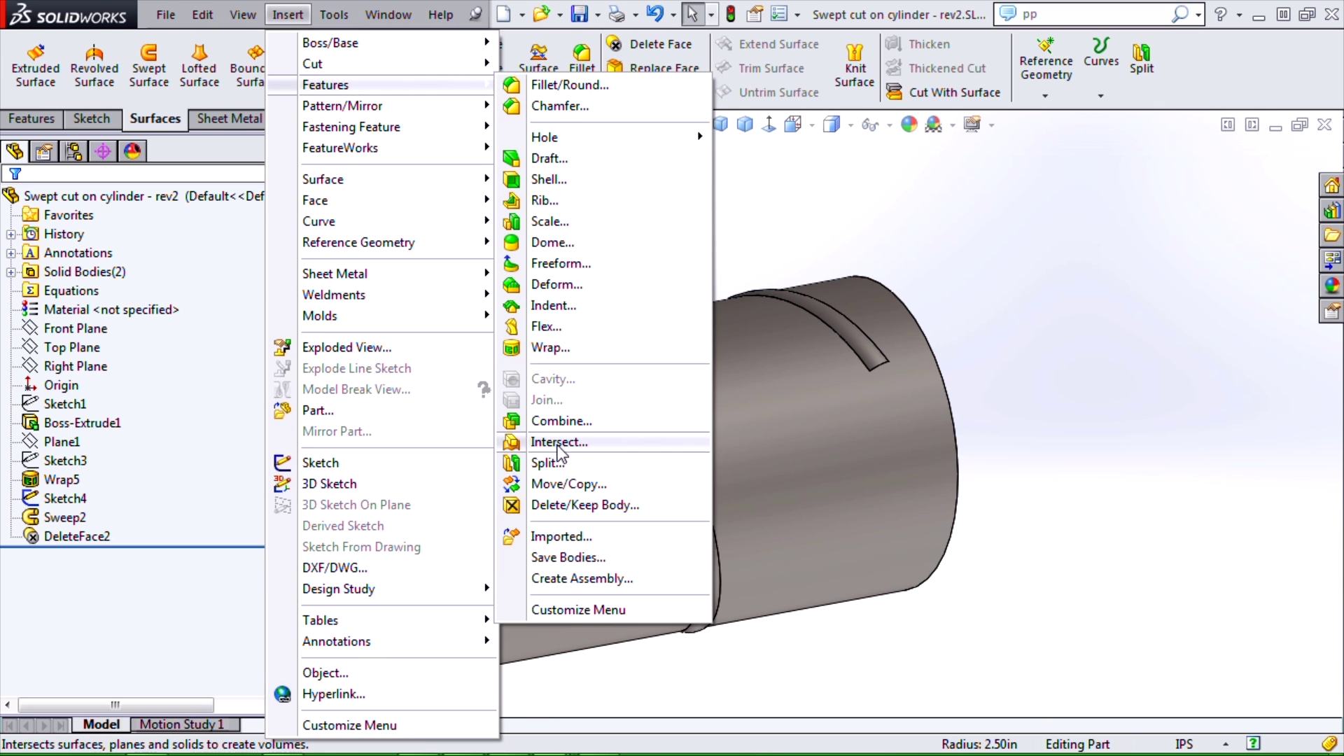
click(562, 422)
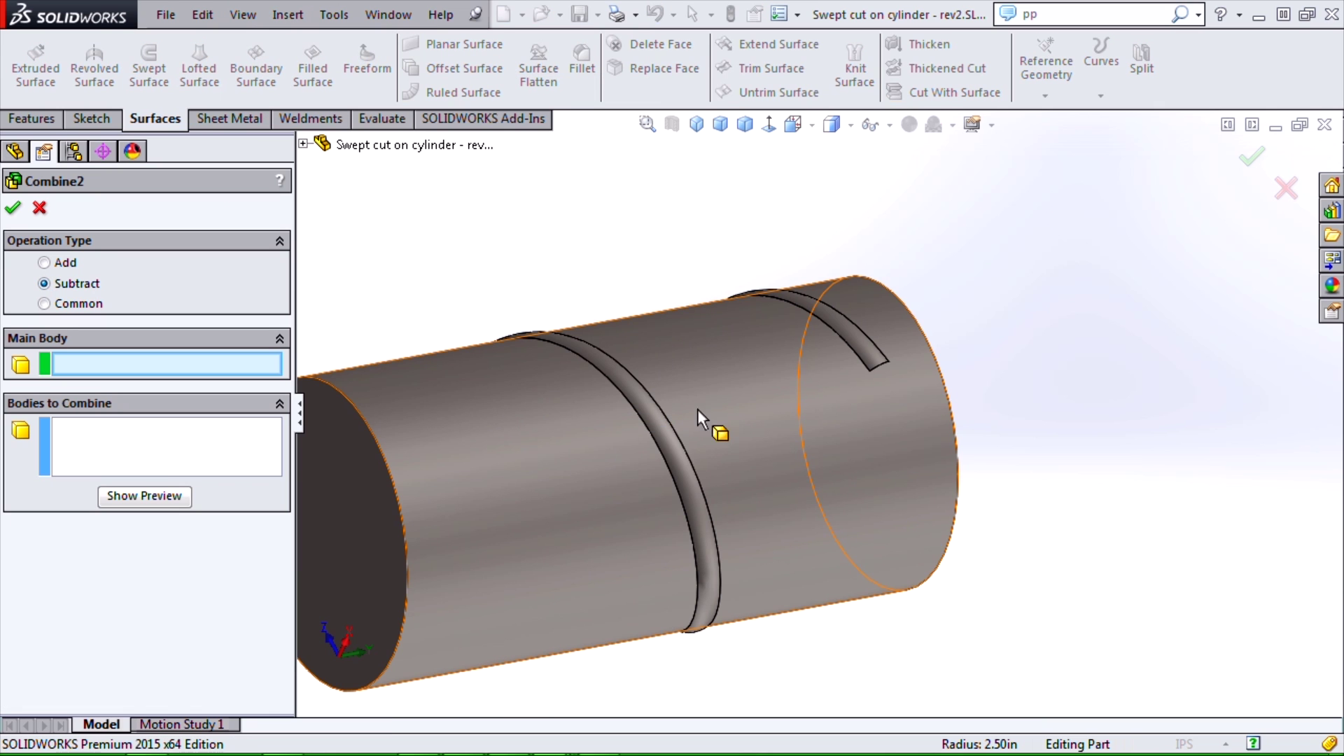
click(724, 405)
click(880, 370)
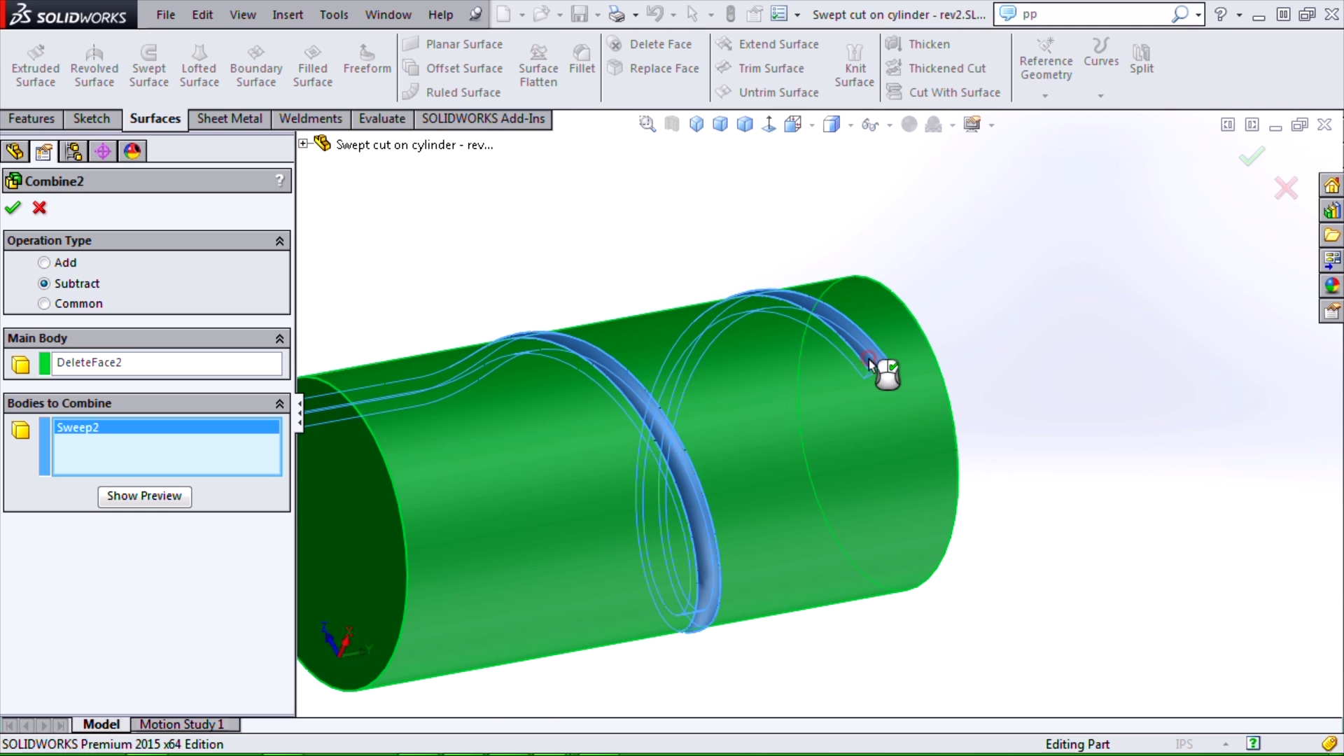
right_click(935, 422)
scroll(942, 420, up, 3)
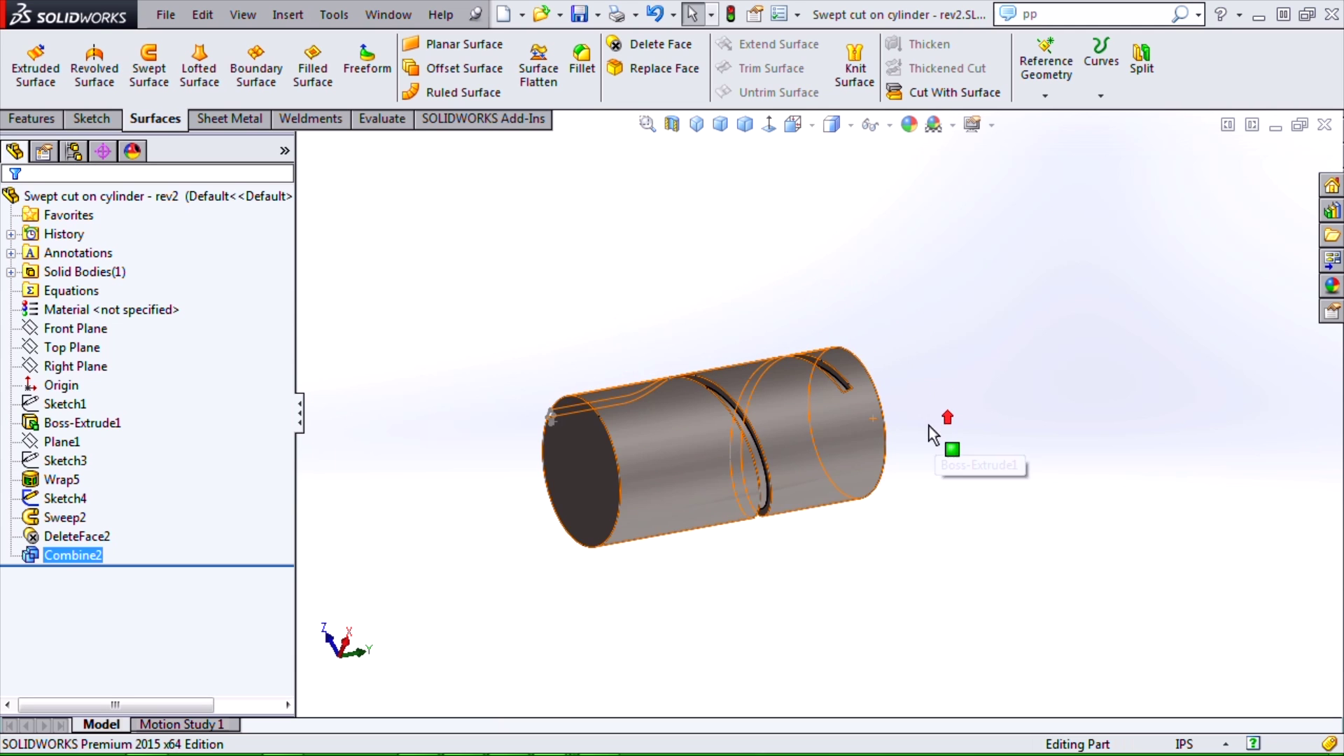
middle_drag(941, 420, 763, 494)
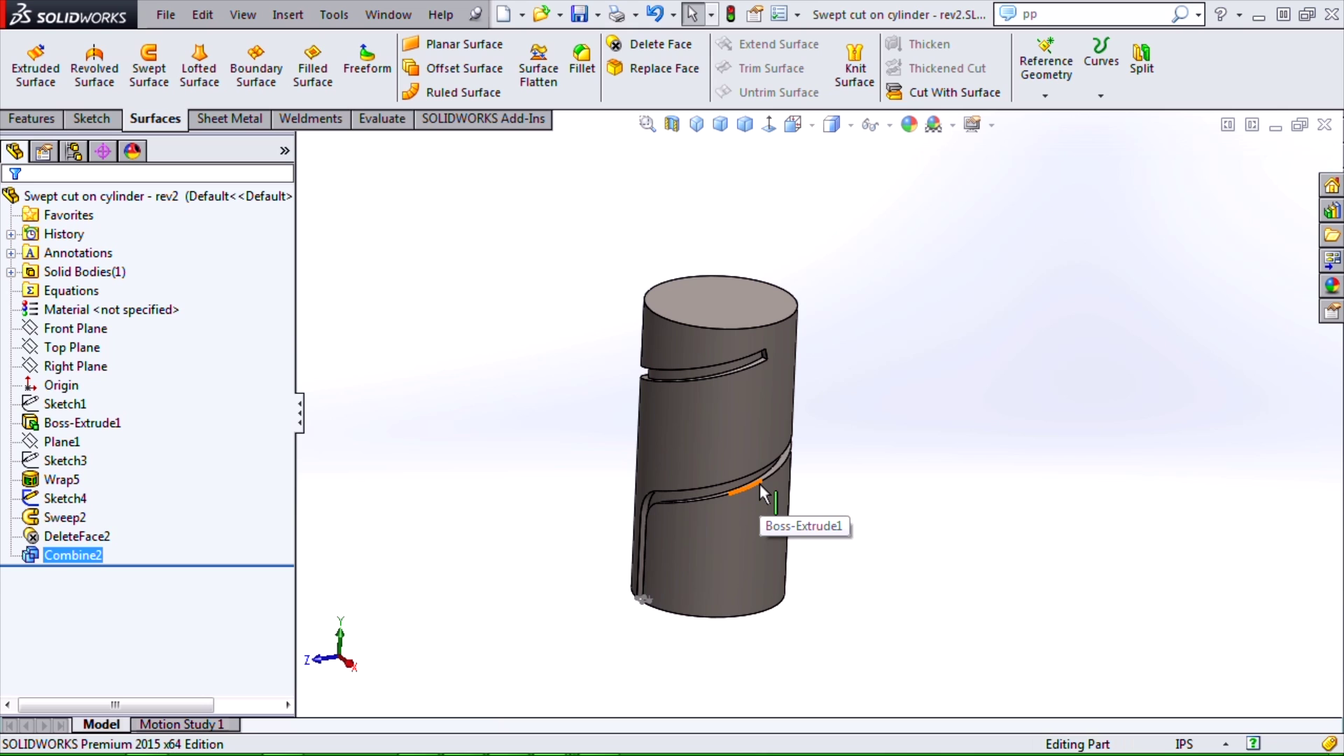